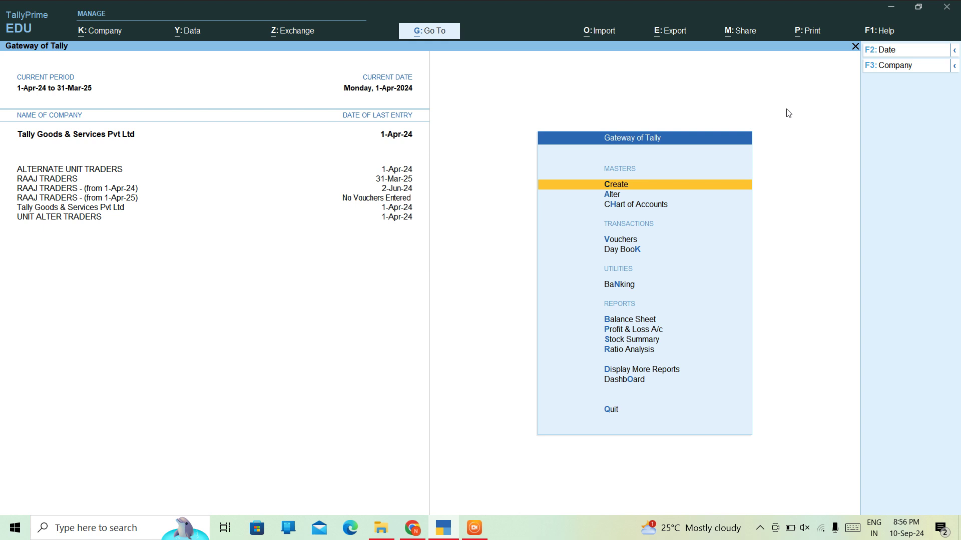
- Open Master Creation from the Gateway of Tally to list the masters
key(Return)
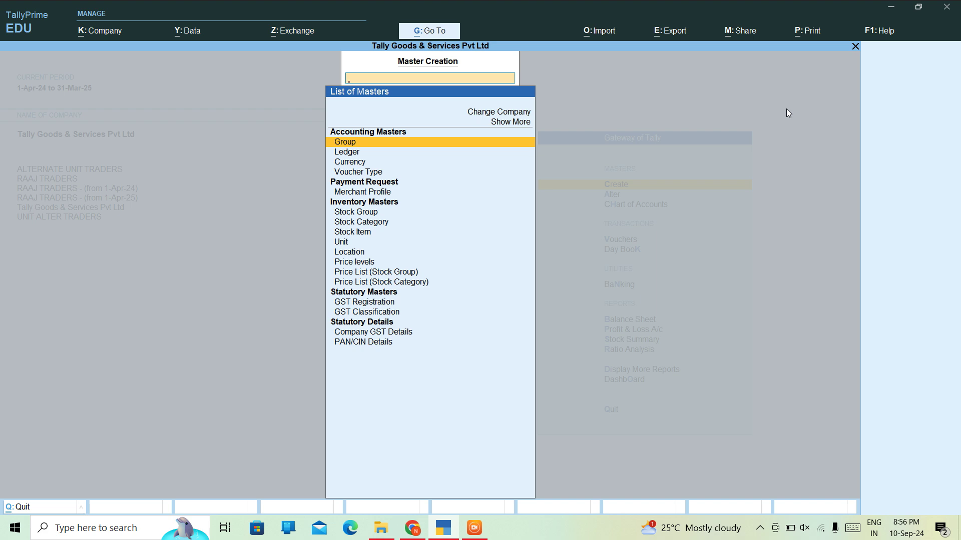
- Create a ledger named ICICI under Bank Accounts, leaving payment gateway off
key(Down)
key(Return)
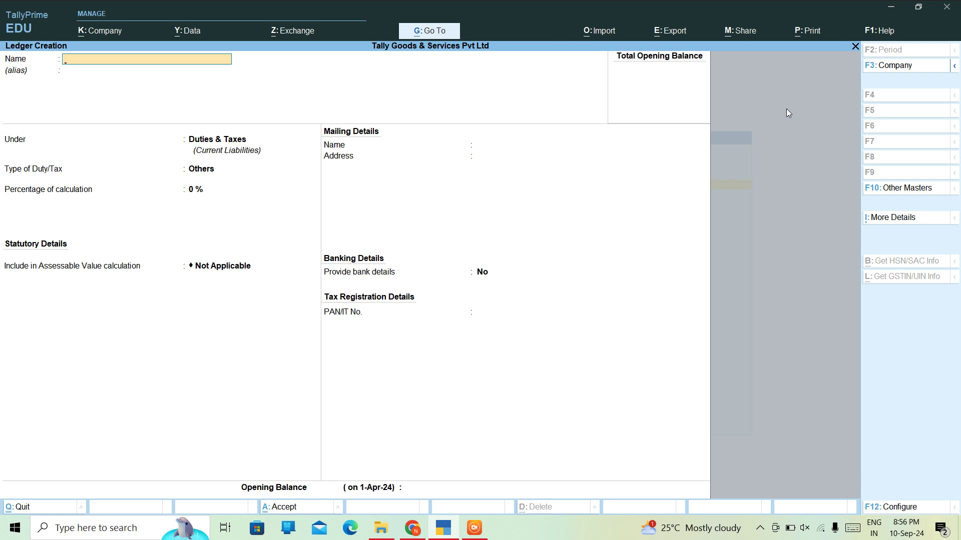
text(ICICI)
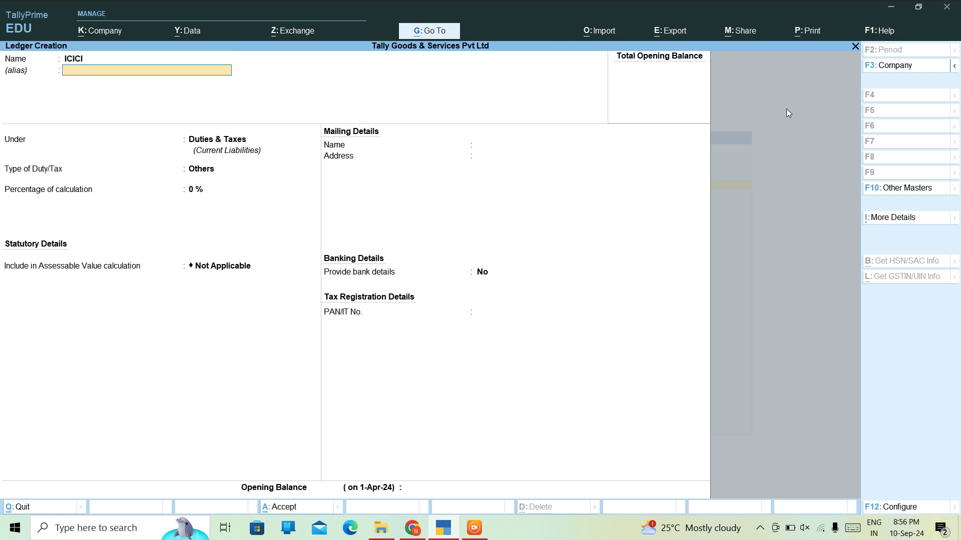
key(Return)
key(Return)
key(BackSpace)
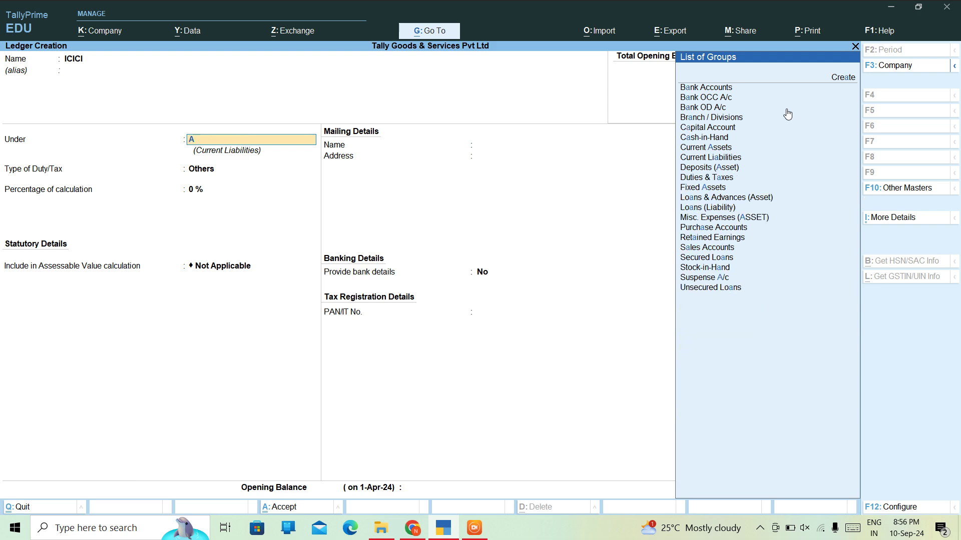
text(BA)
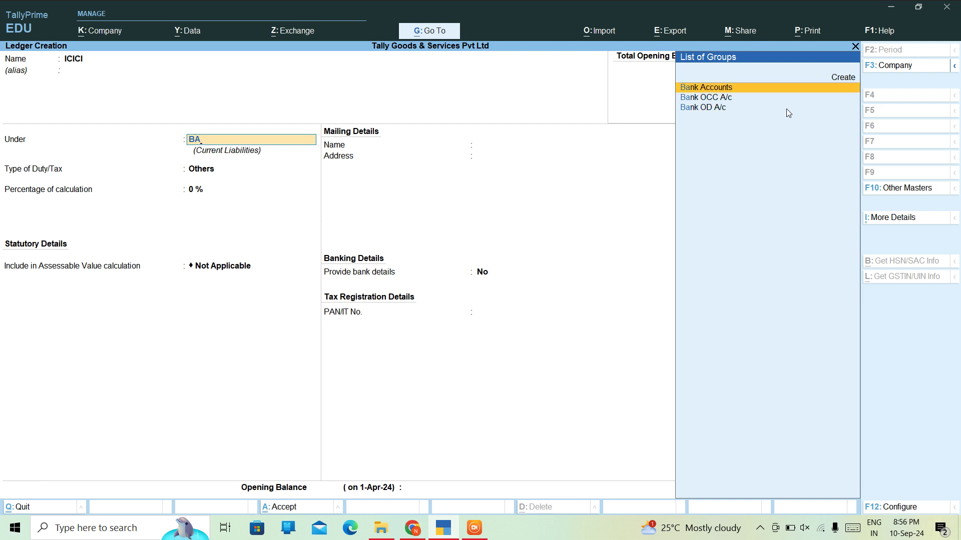
key(Return)
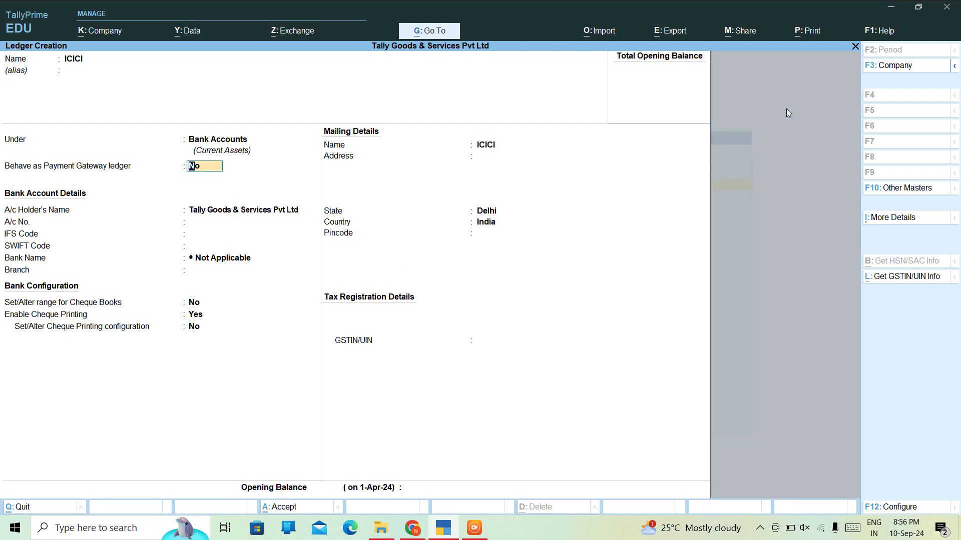
key(Return)
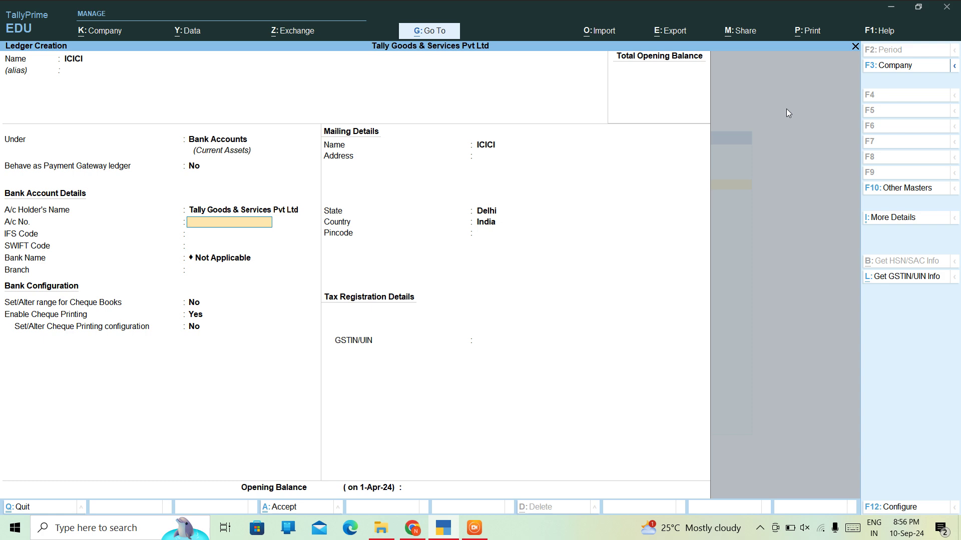
- Enter the bank account number and a first IFS code, dismissing the invalid-code warning
key(Return)
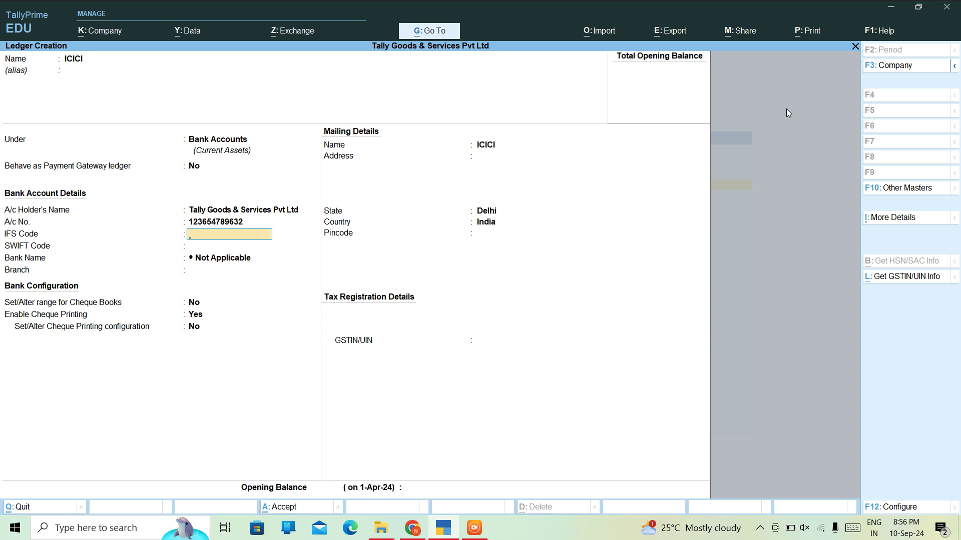
key(Return)
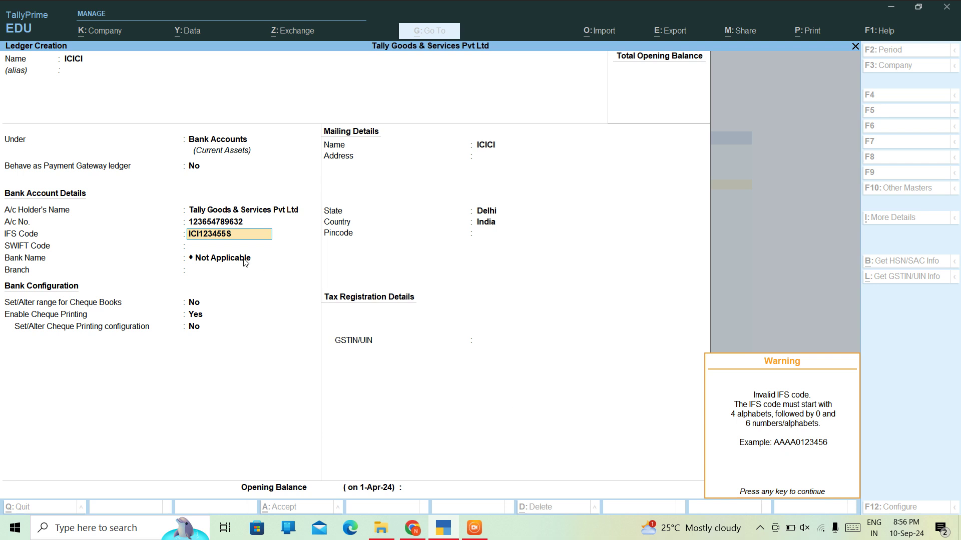
key(Return)
- Correct the IFS Code to ICICI012346, leaving SWIFT Code and Branch empty
text(CIC)
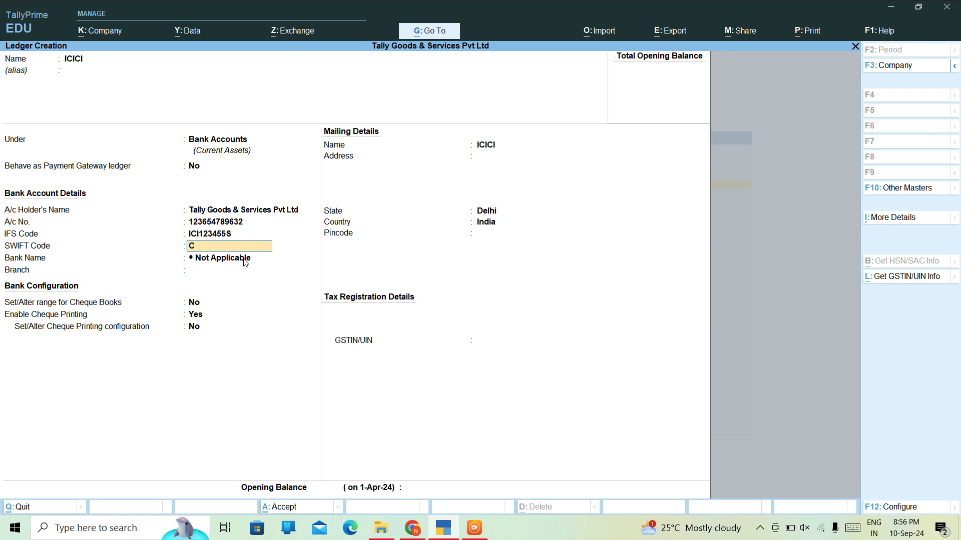
key(BackSpace)
key(BackSpace)
key(BackSpace)
key(BackSpace)
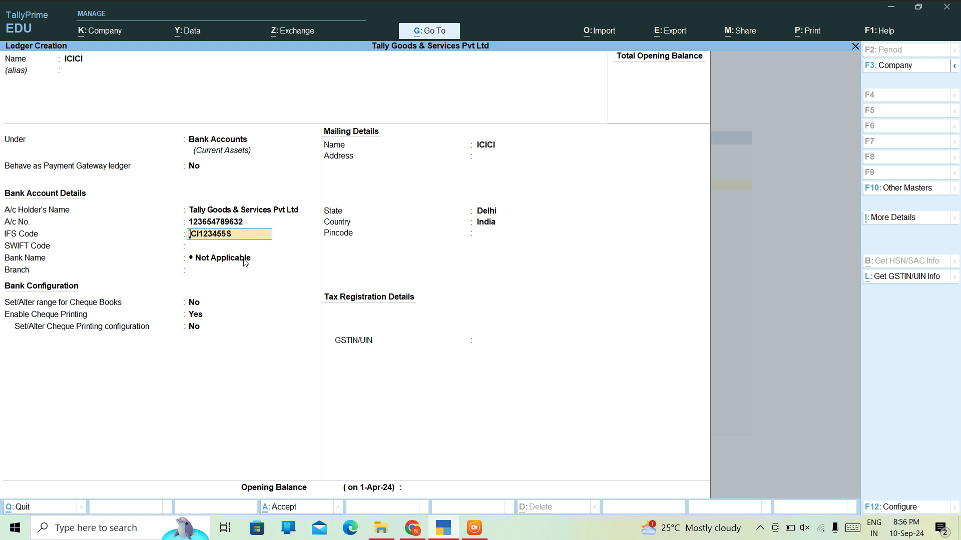
text(ICIC)
text(1234)
key(BackSpace)
key(BackSpace)
key(BackSpace)
key(BackSpace)
text(I012346)
key(Return)
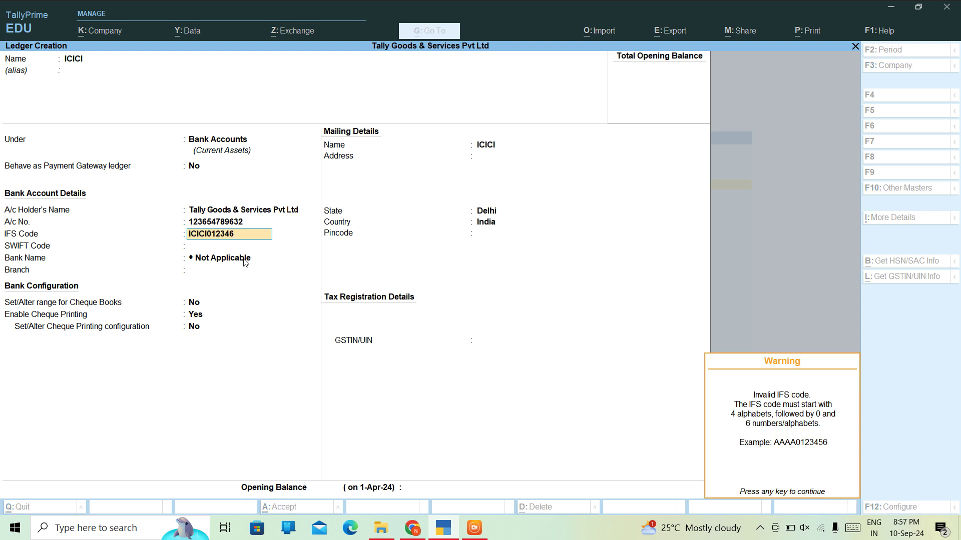
key(Return)
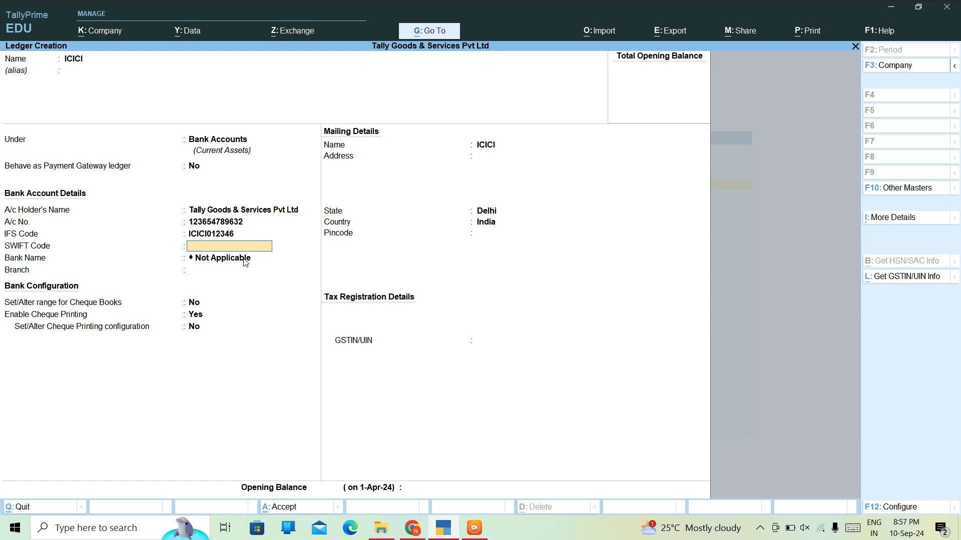
key(Return)
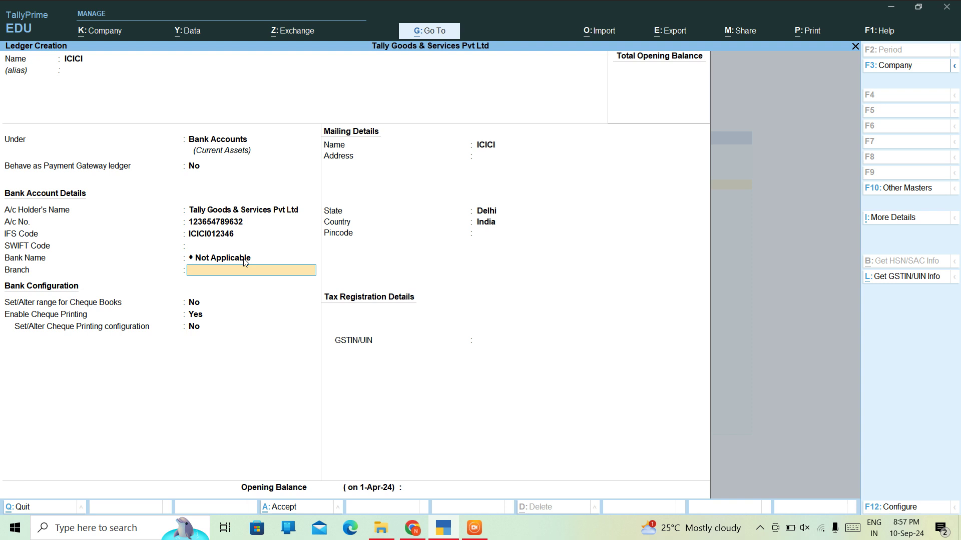
key(Return)
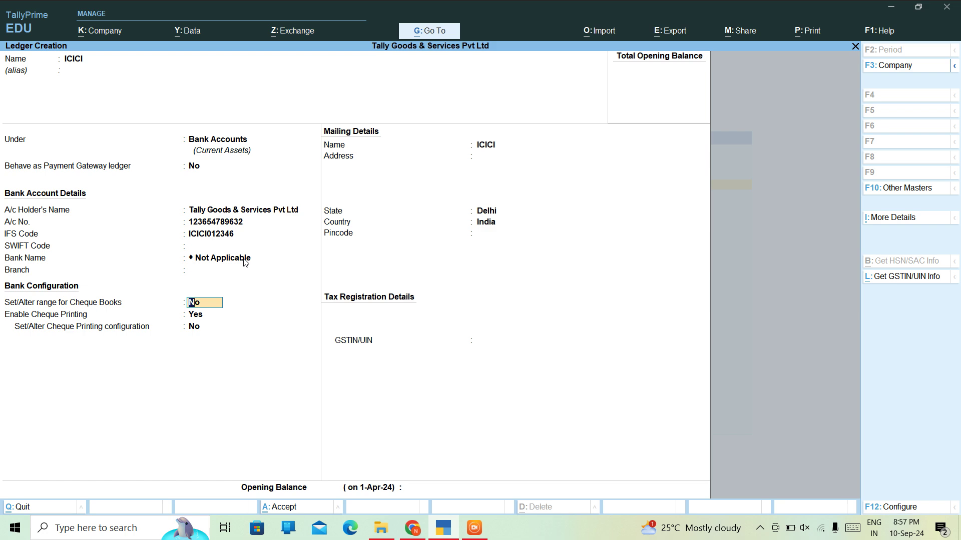
- Set Enable Cheque Printing to Yes for ICICI and open its cheque printing configuration
key(Return)
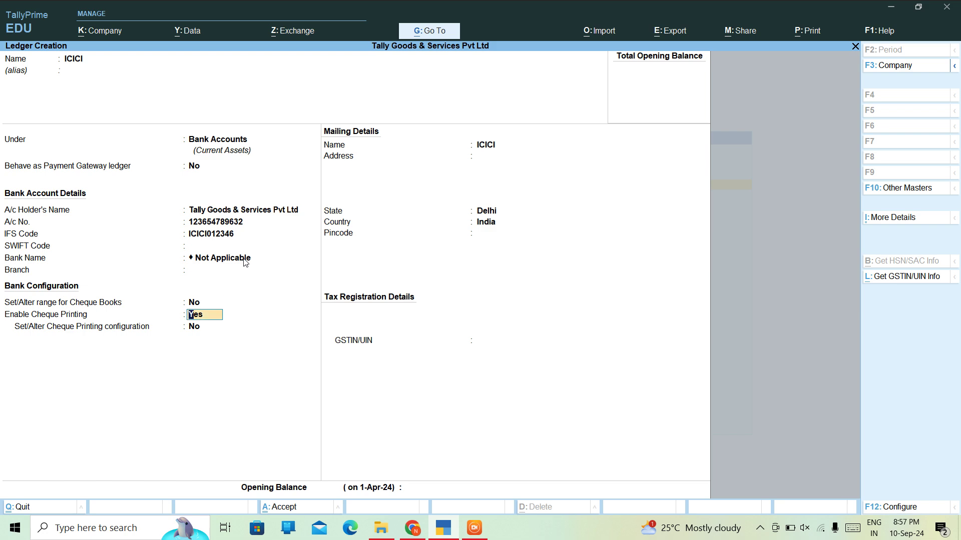
text(N)
key(Return)
key(BackSpace)
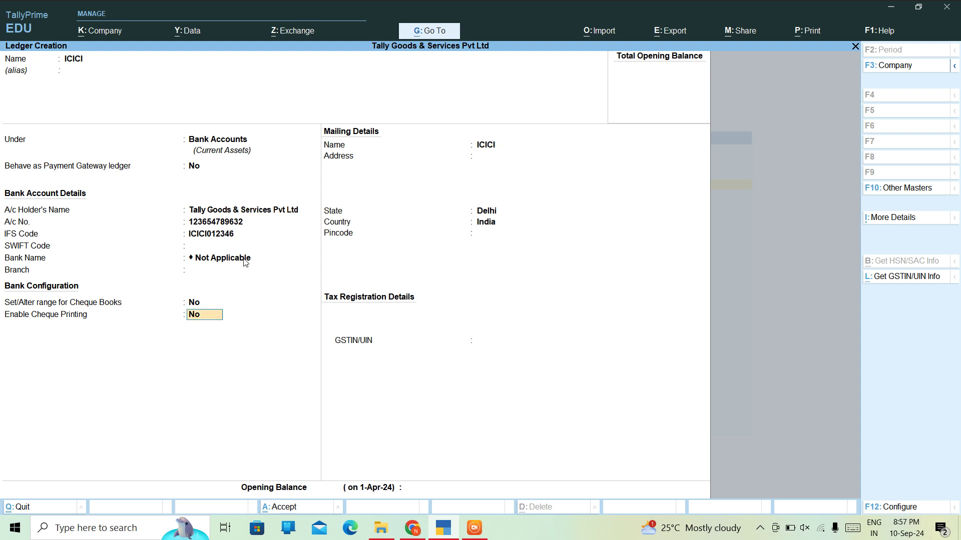
text(Y)
key(Return)
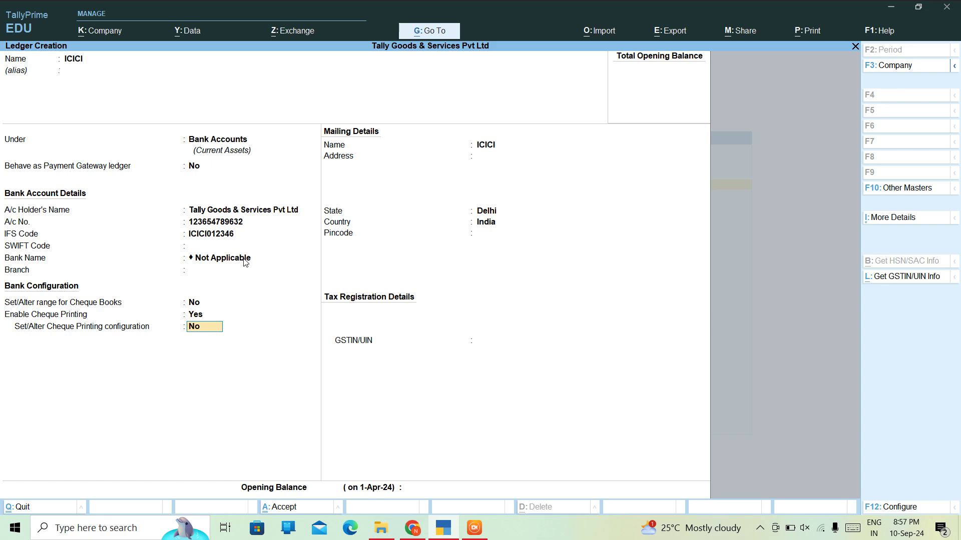
text(Y)
key(Return)
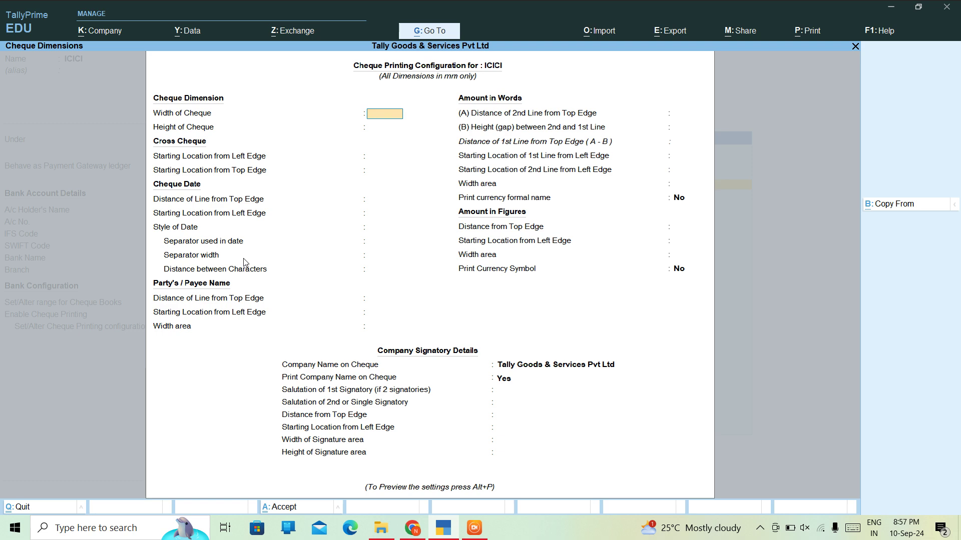
- Set cheque size 203×93 mm, crossing position 95/15, and date line distance 15
text(203)
key(Return)
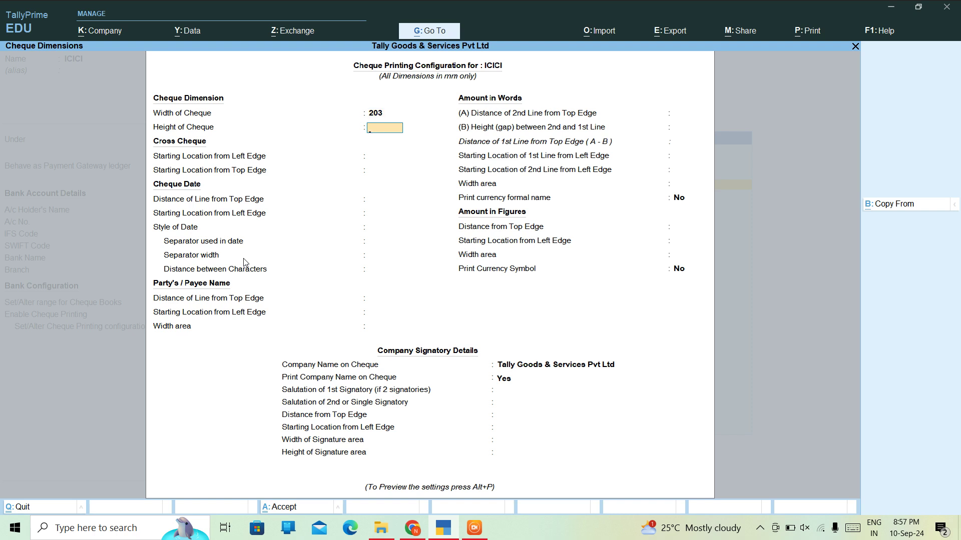
text(93)
key(Return)
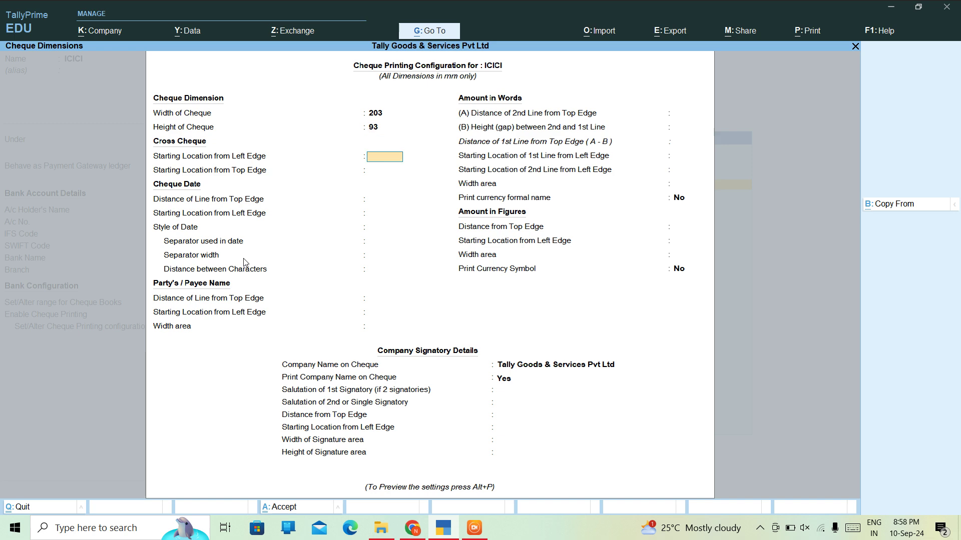
text(95)
key(Return)
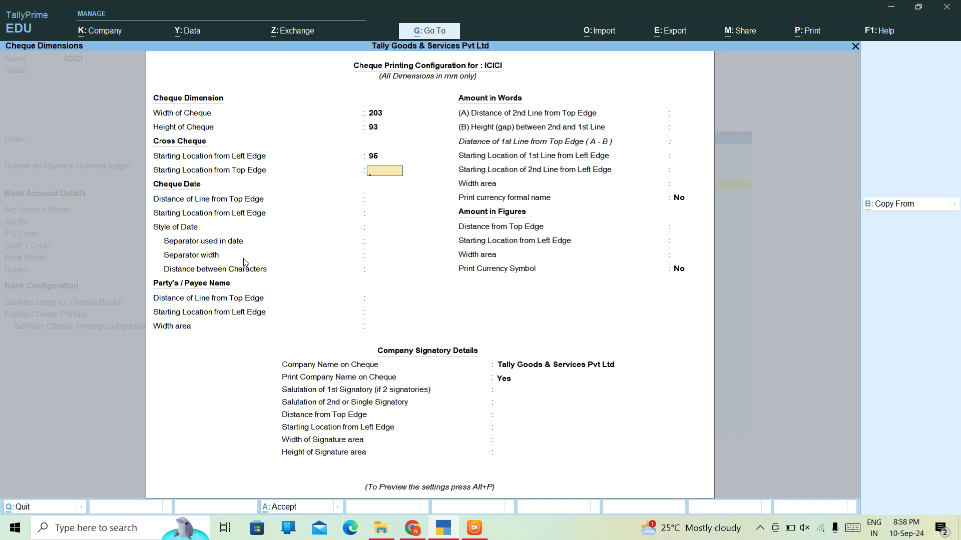
text(15)
key(Return)
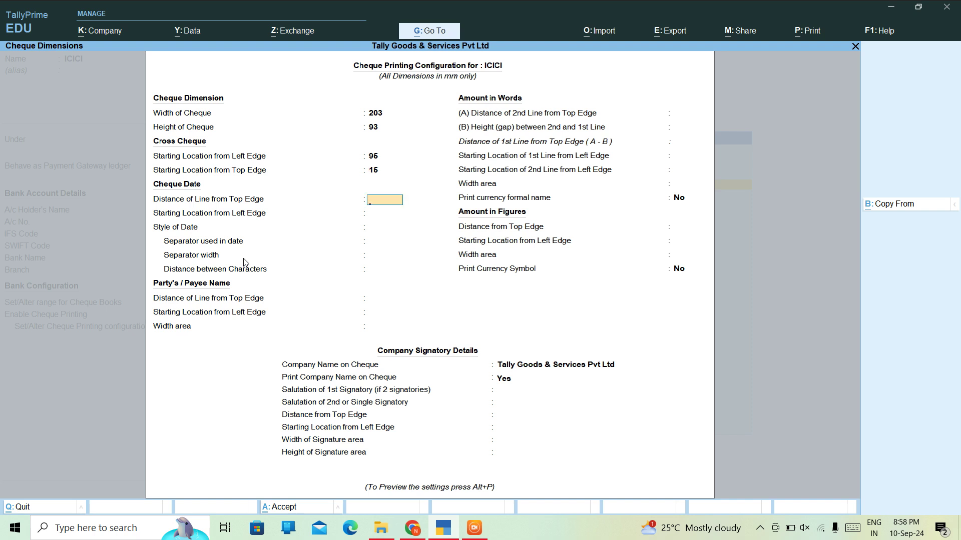
text(15)
key(Return)
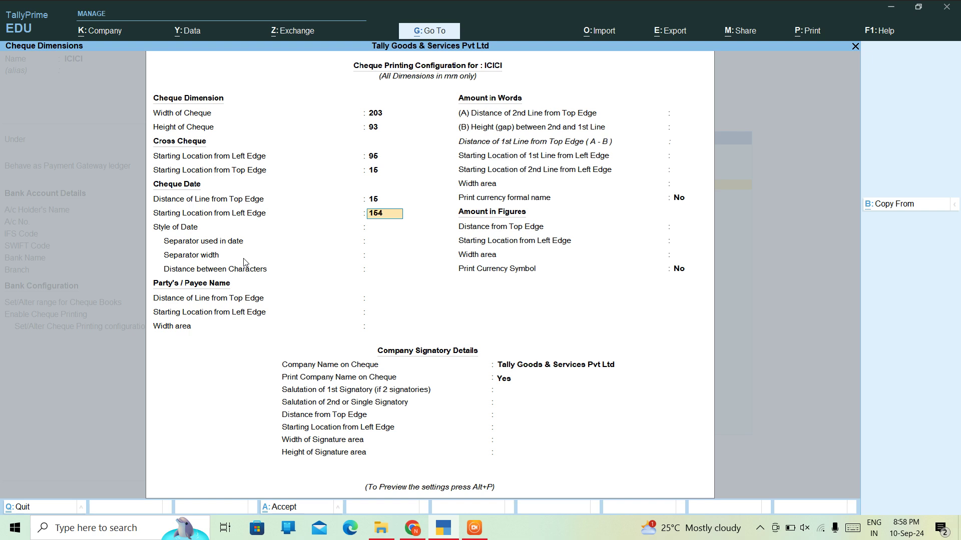
- Set date left edge 154.50, ddmmyyyy style, separator width 0 and character spacing 1.80
text(154.50)
key(Return)
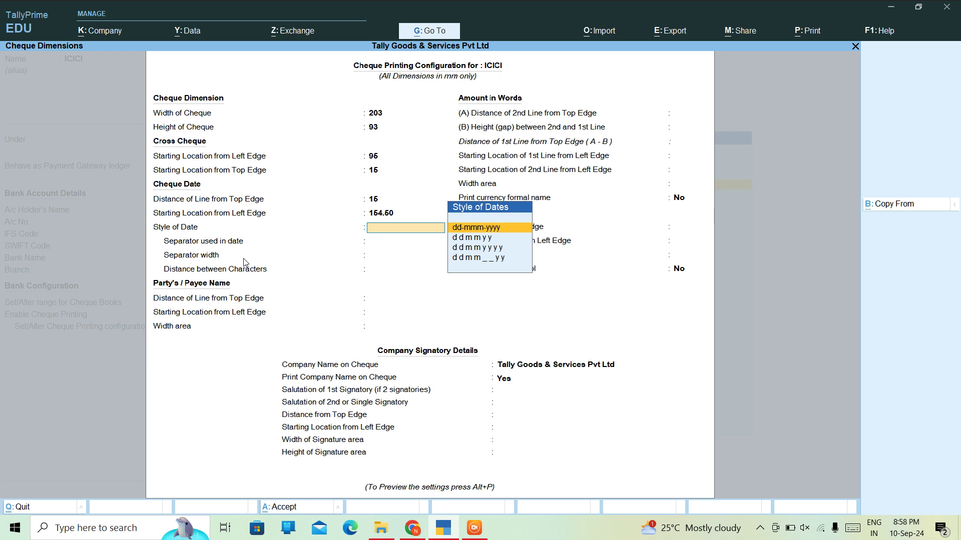
key(Down)
key(Down)
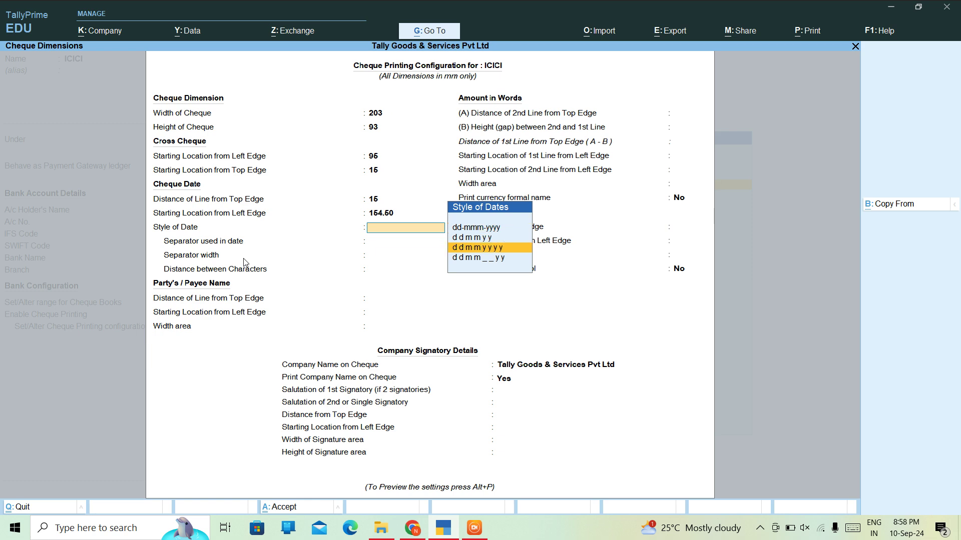
key(Return)
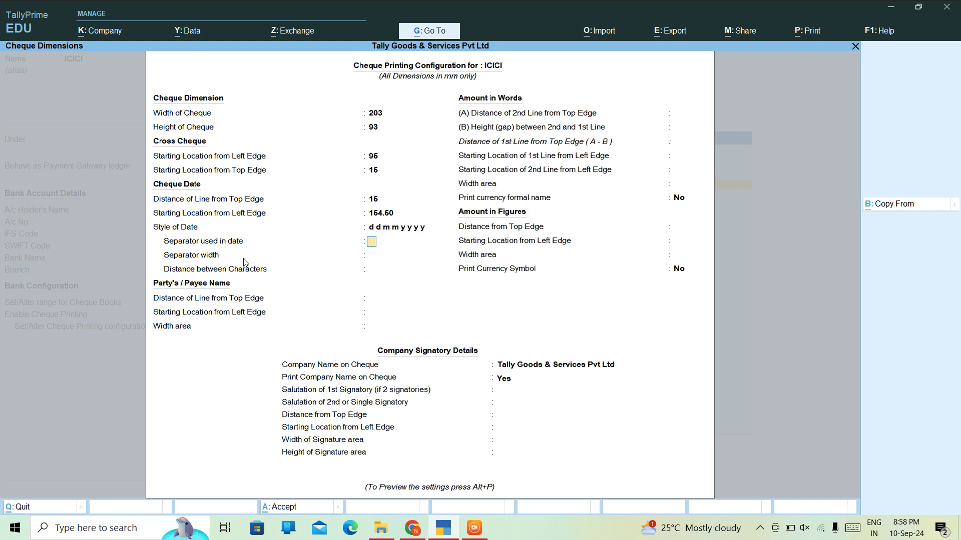
key(Return)
text(0)
key(Return)
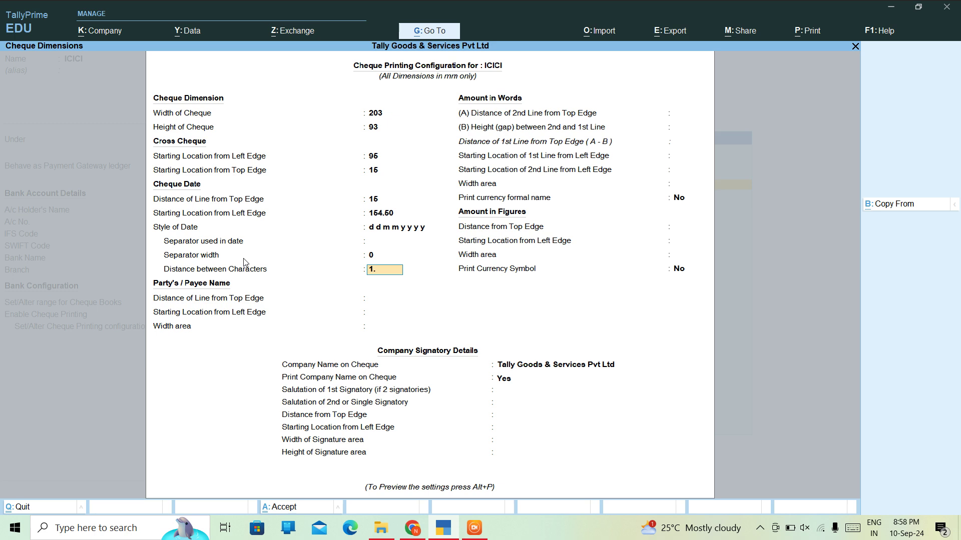
key(alt+p)
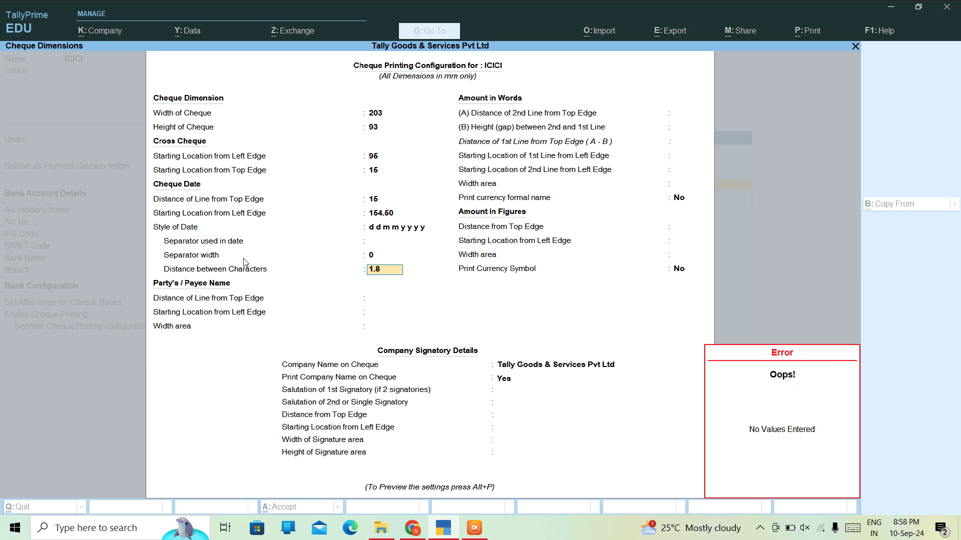
text(1.8)
key(Return)
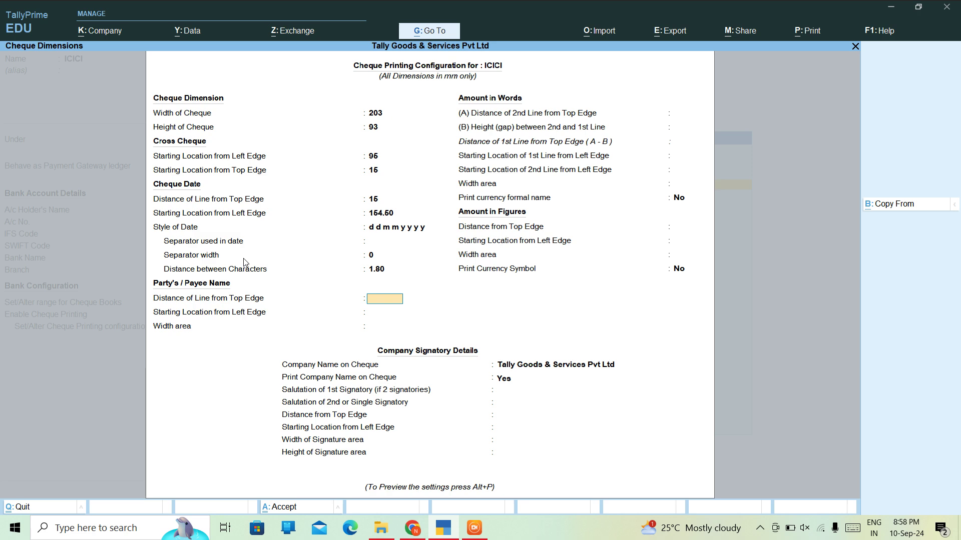
- Set payee name distance 26, left start 20 and width area 155
text(26)
key(Return)
text(20)
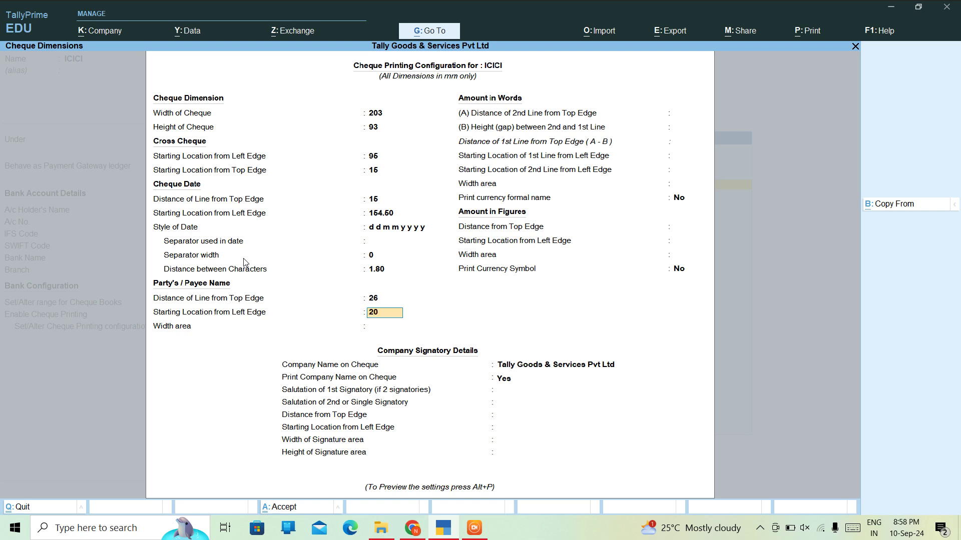
key(Return)
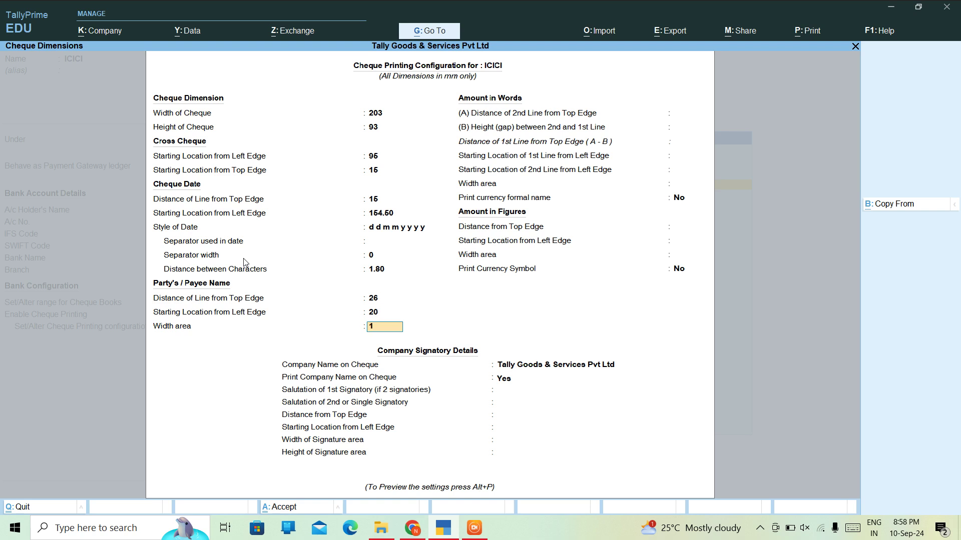
key(Return)
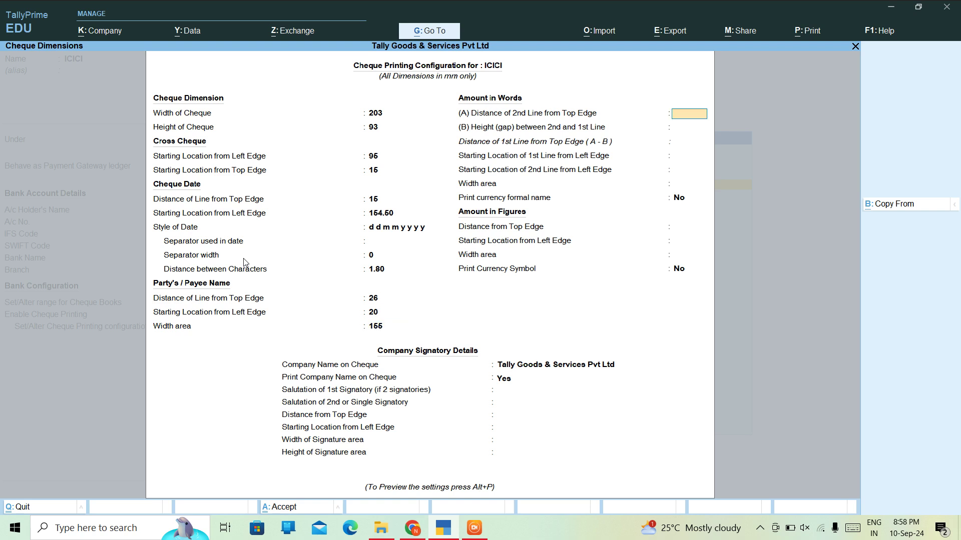
- Position amount in words at 48/9 mm, left starts 32/15, width 100
text(48)
key(Return)
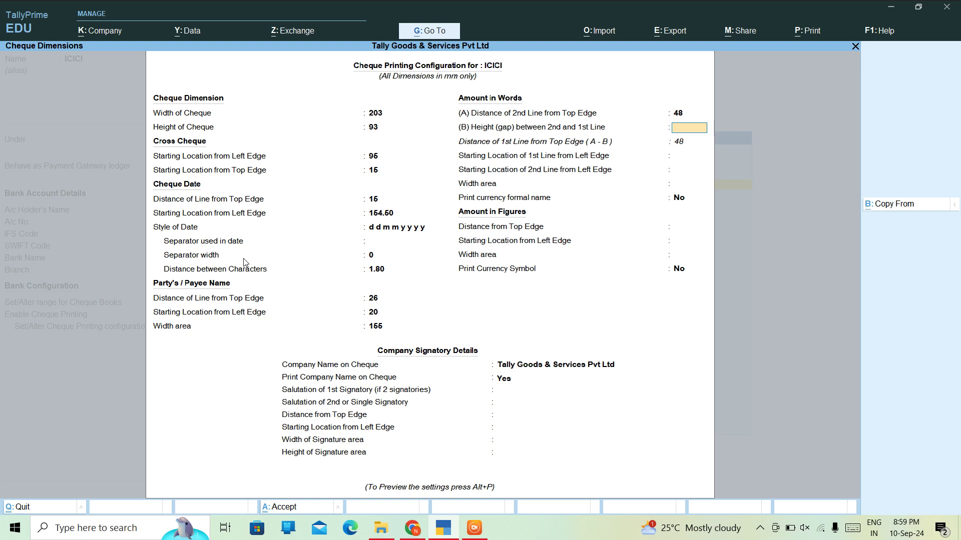
text(9)
key(Return)
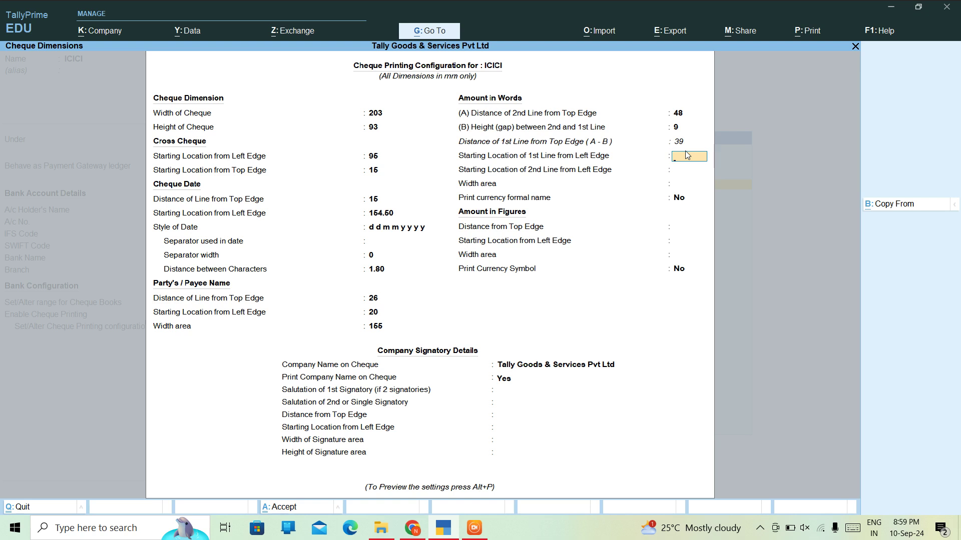
text(32)
key(Return)
text(15)
key(Return)
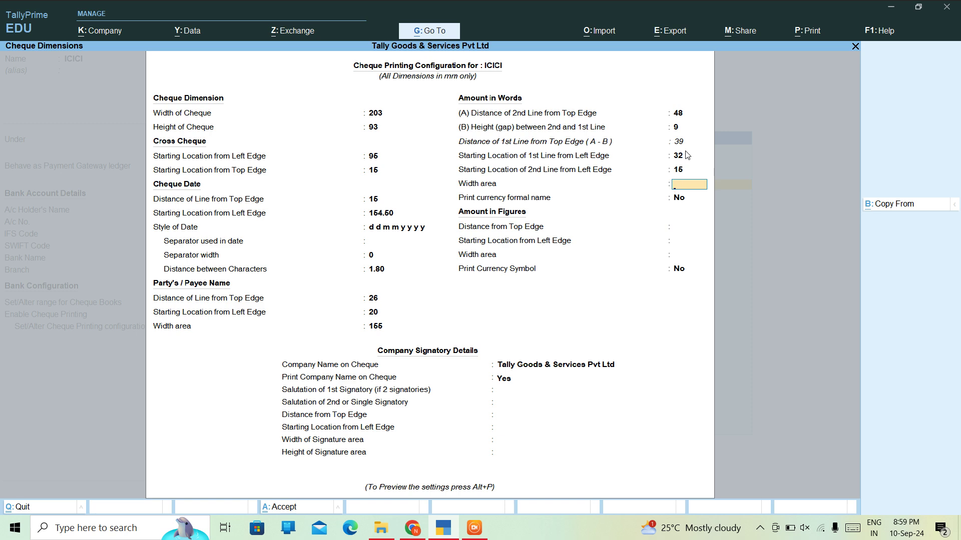
text(100)
key(Return)
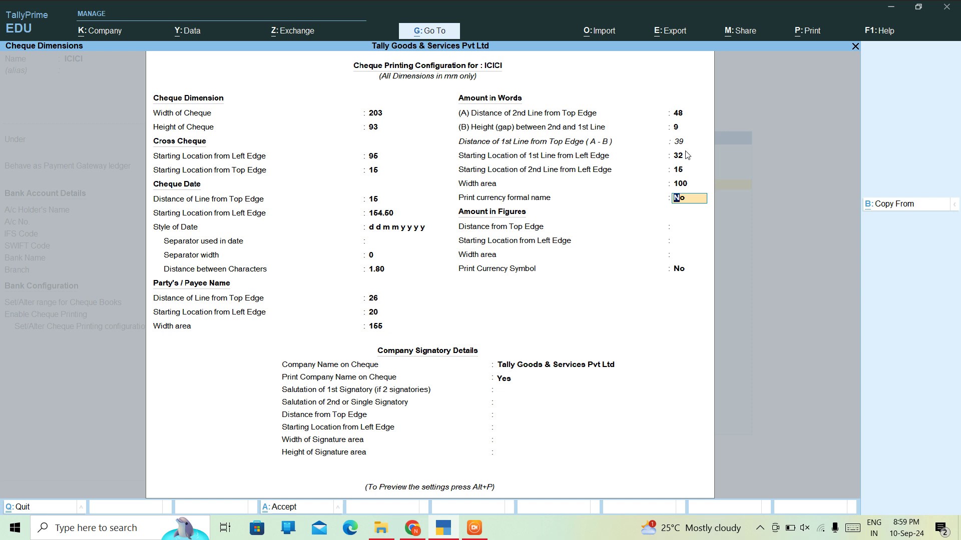
key(Return)
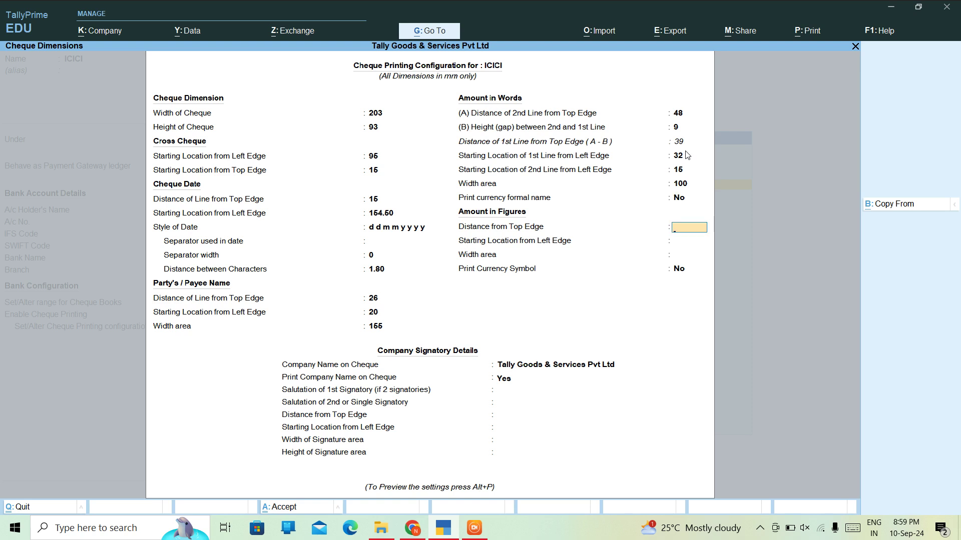
- Position amount in figures at top 44, left 160, width 35, without currency symbol
text(44)
key(Return)
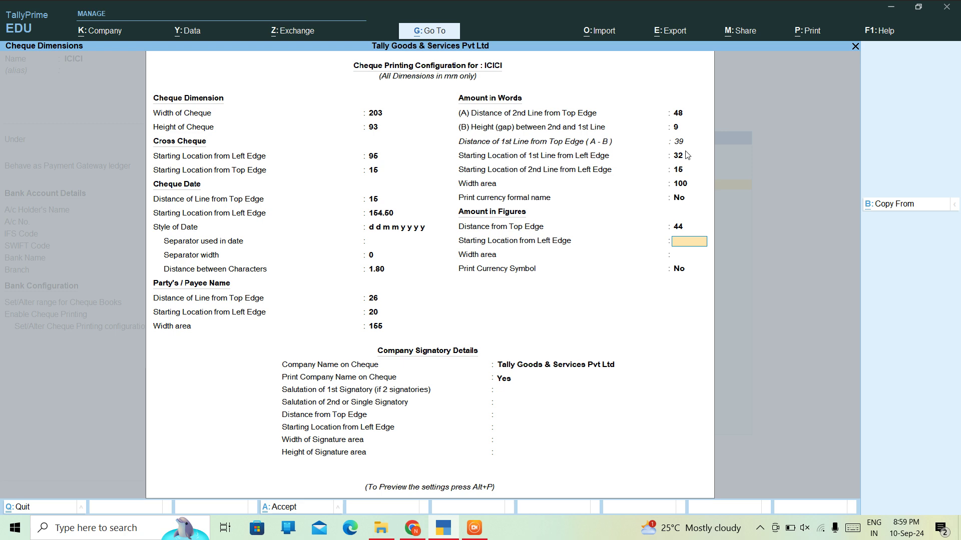
text(160)
key(Return)
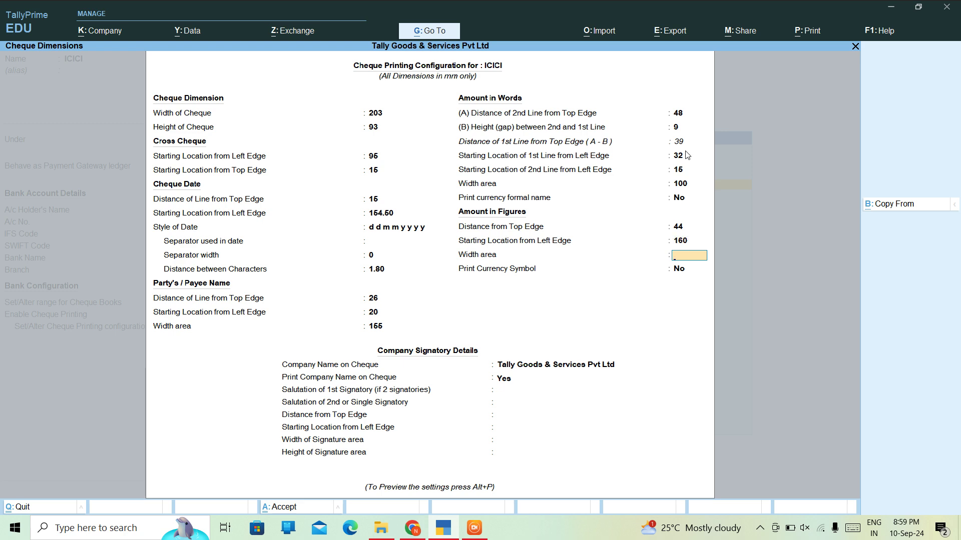
text(.5)
key(BackSpace)
key(BackSpace)
text(35)
key(Return)
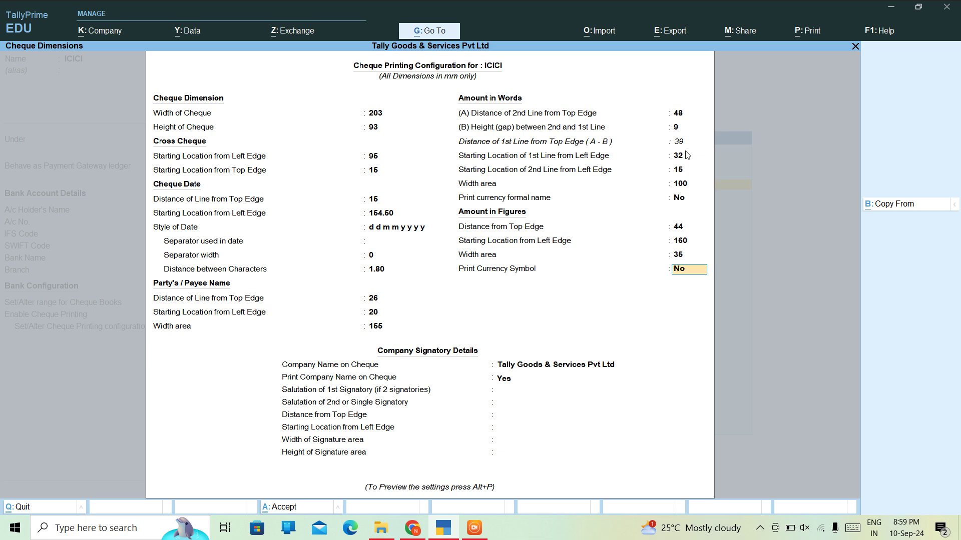
key(Return)
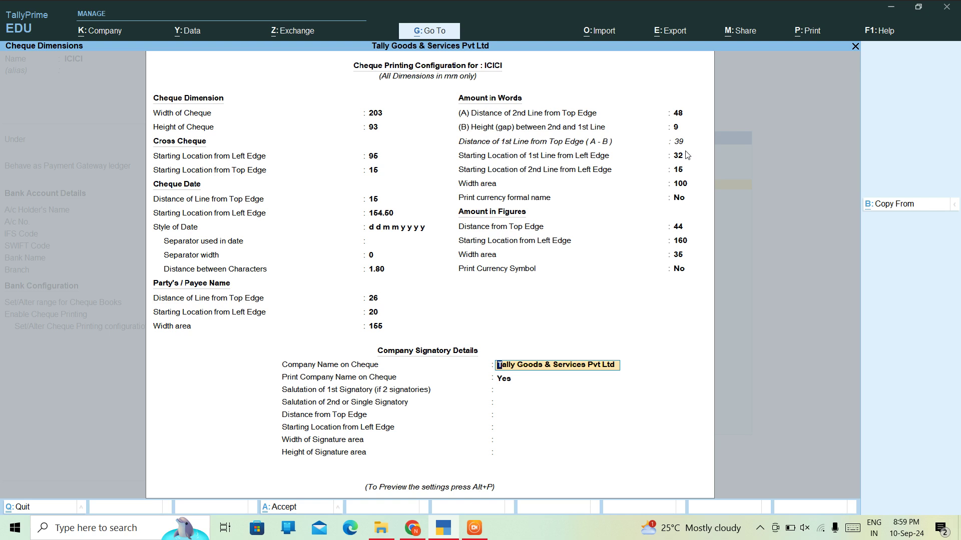
key(Return)
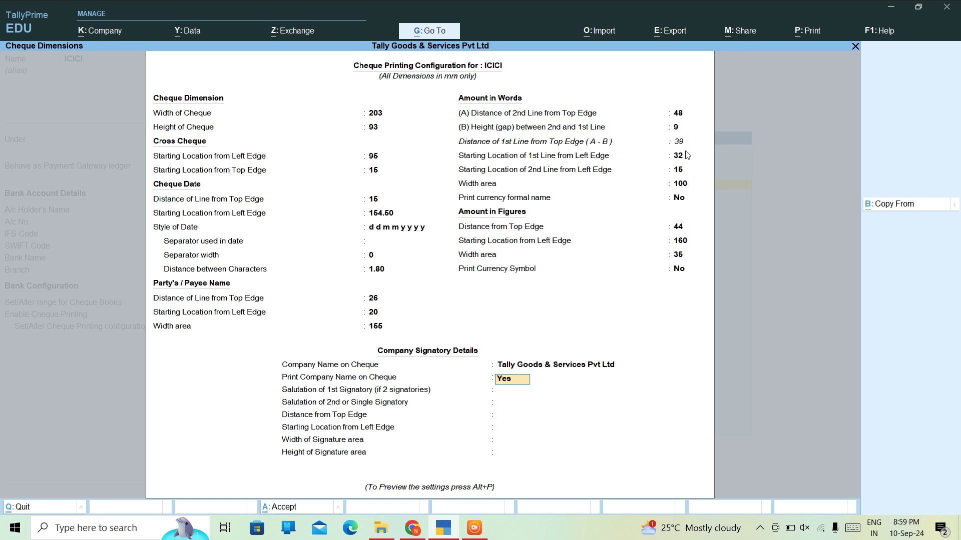
- Set the signatory area to top distance 5, left start 60 and width 40
key(Return)
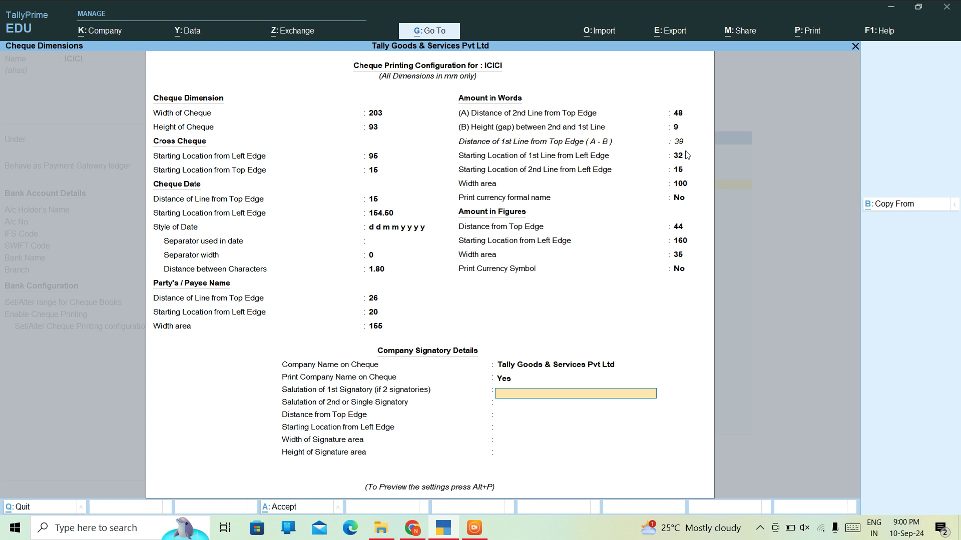
key(Return)
key(Return)
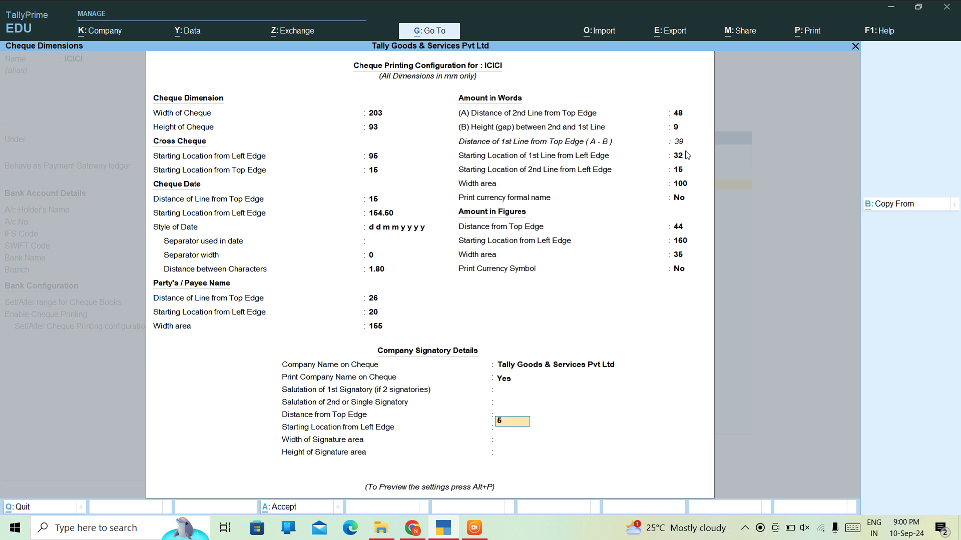
key(Return)
text(666)
key(Return)
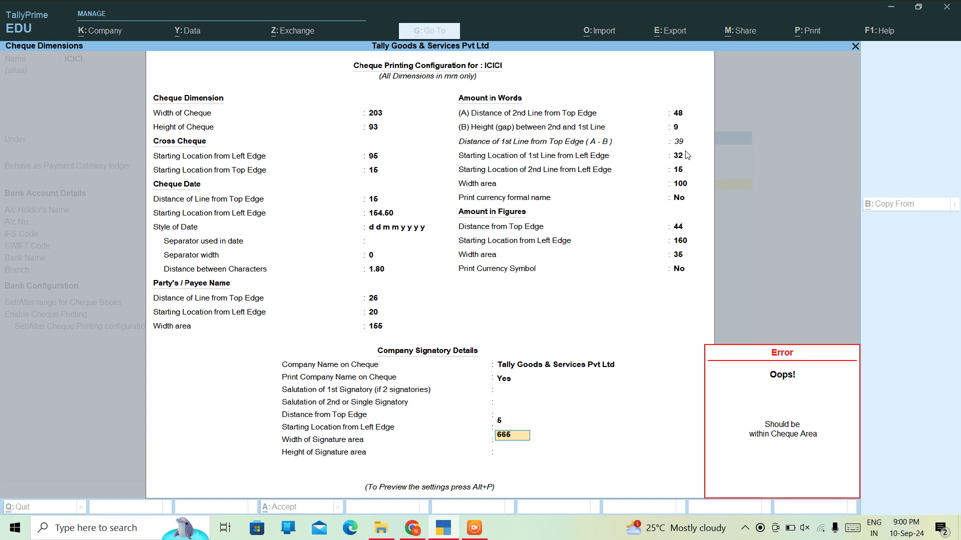
text(60)
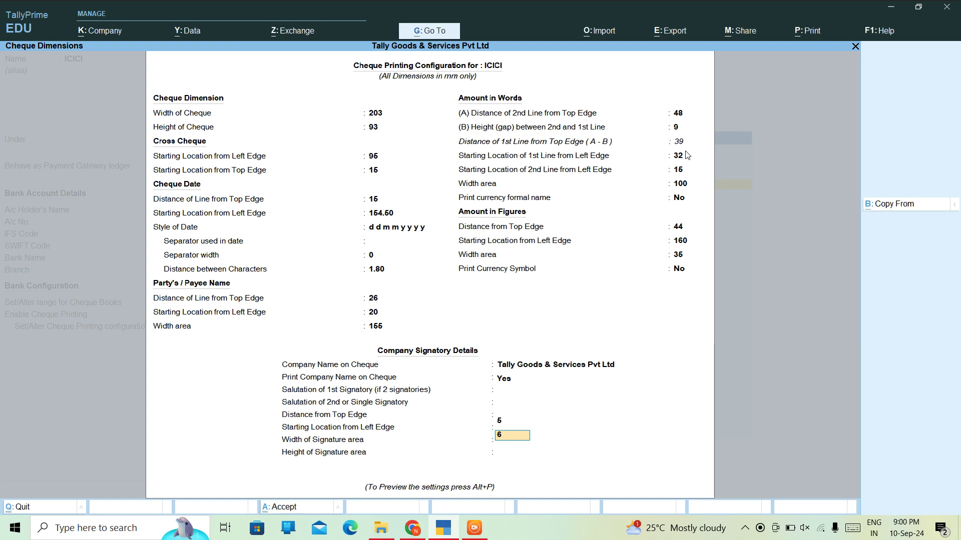
key(Return)
text(4)
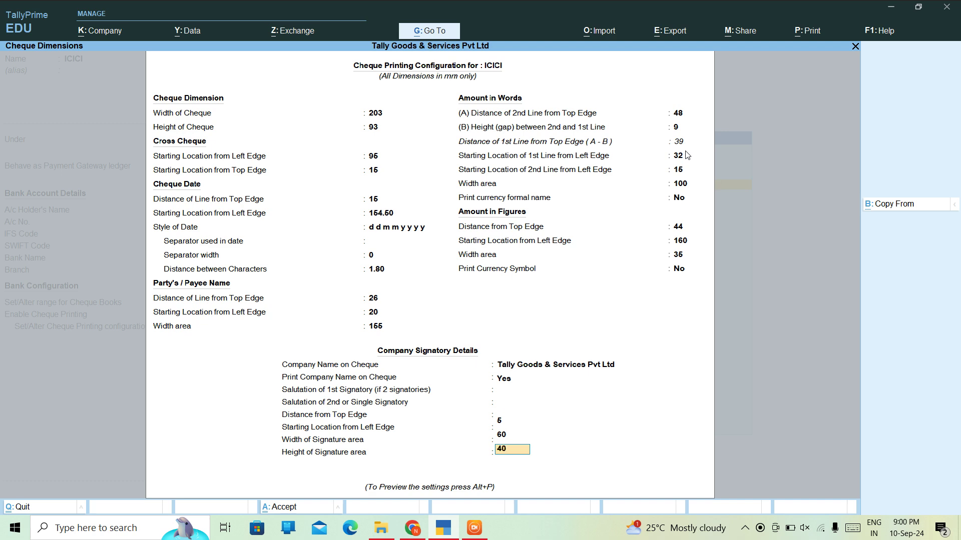
text(0)
key(Return)
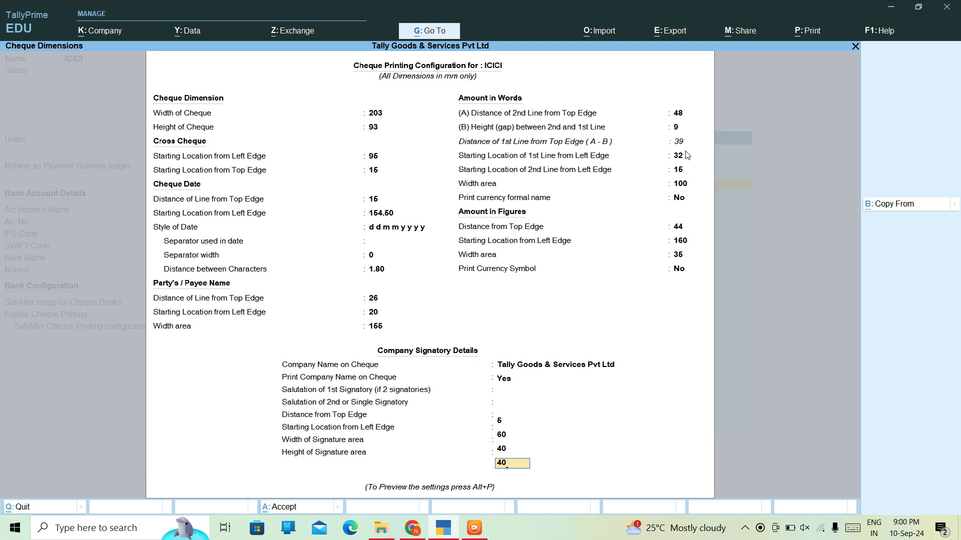
- Set Print Company Name on Cheque to No and bring up the sample cheque print
key(Up)
key(Up)
key(Up)
key(Up)
key(Up)
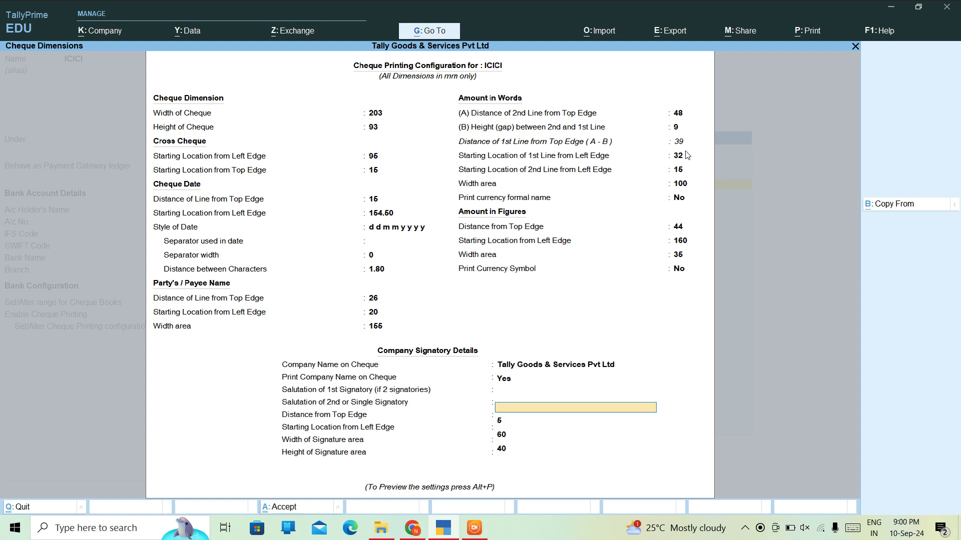
key(Up)
text(N)
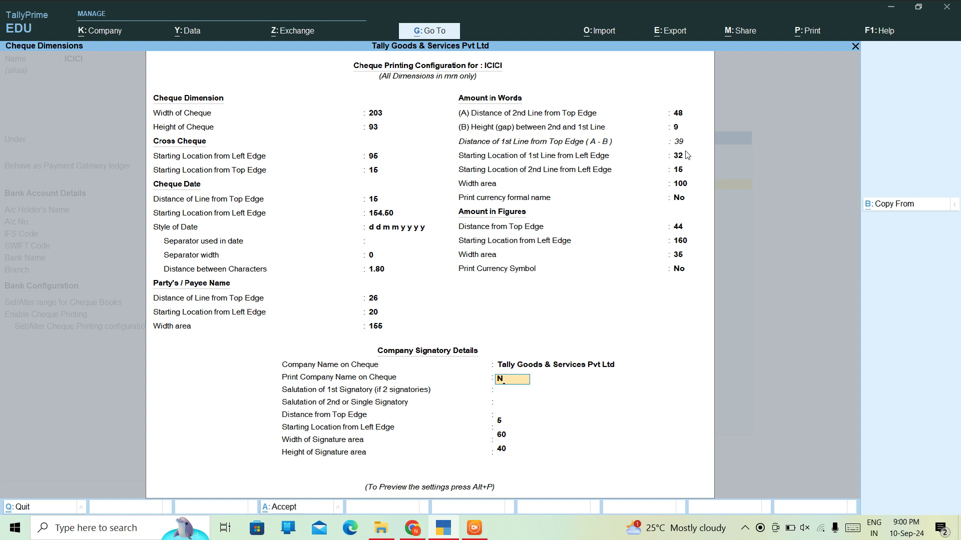
key(Return)
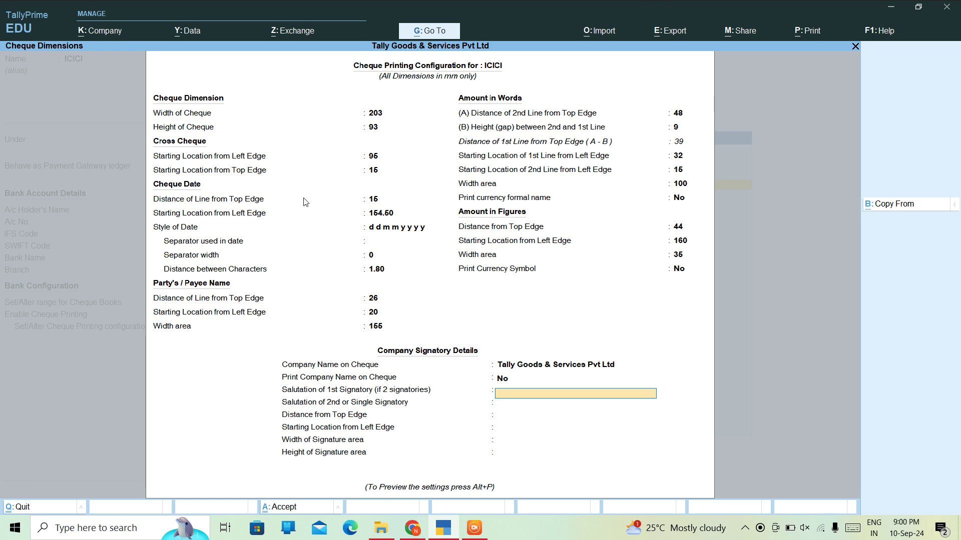
key(alt+p)
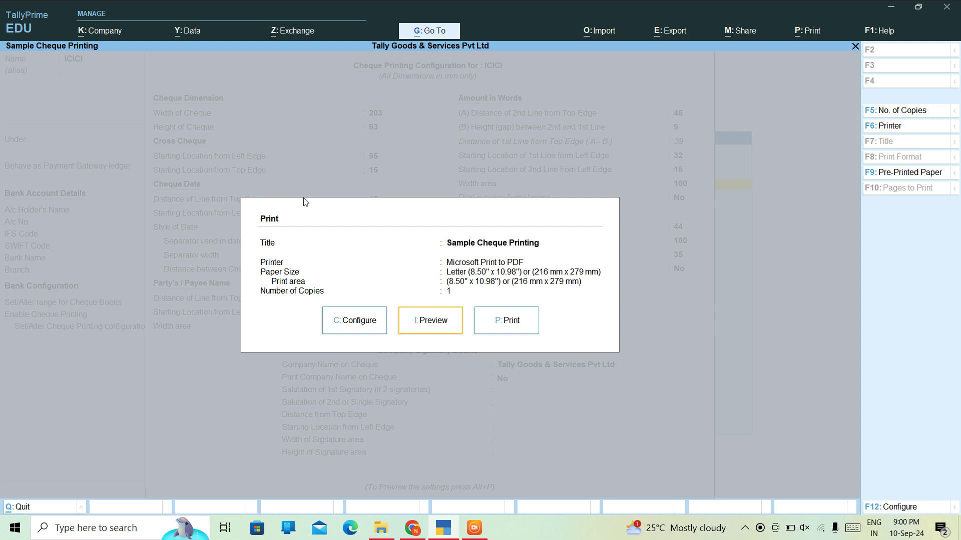
- Expand the sample print's configuration with Show More, then close it
key(c)
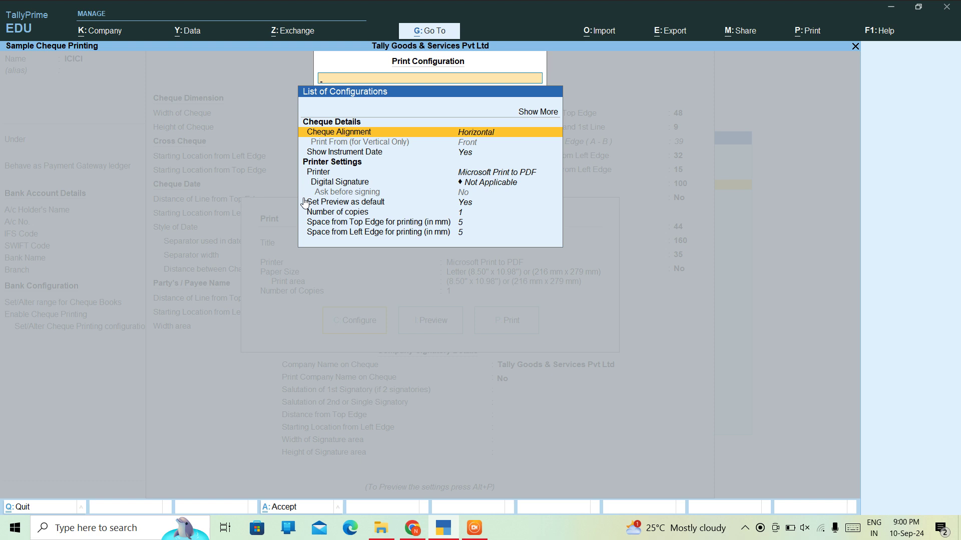
key(Up)
key(Return)
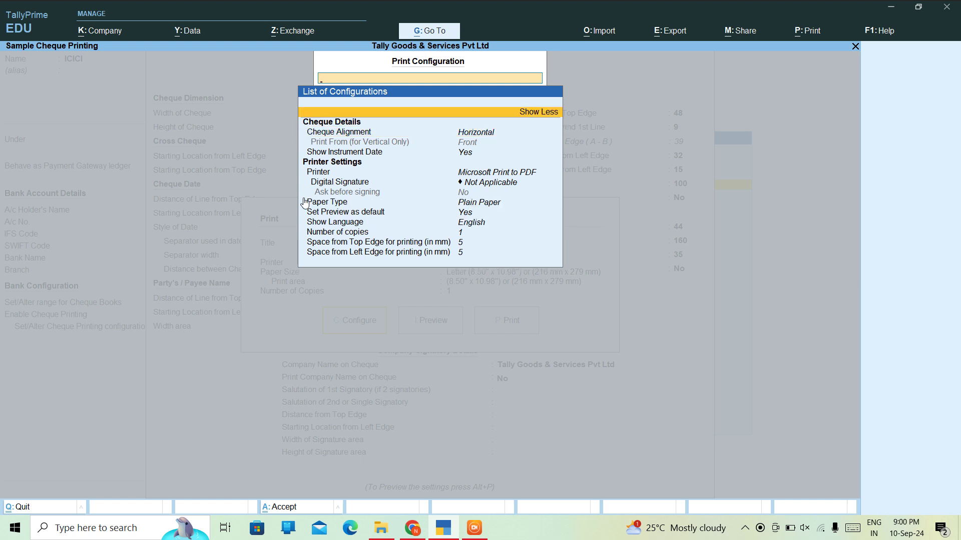
key(Escape)
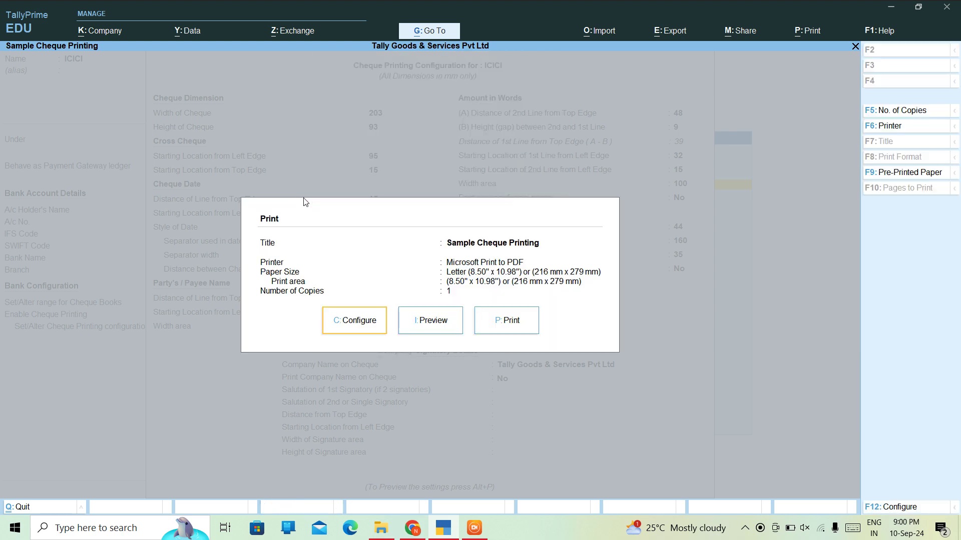
- Preview the sample ICICI cheque zoomed in, then close the preview
key(Right)
key(Return)
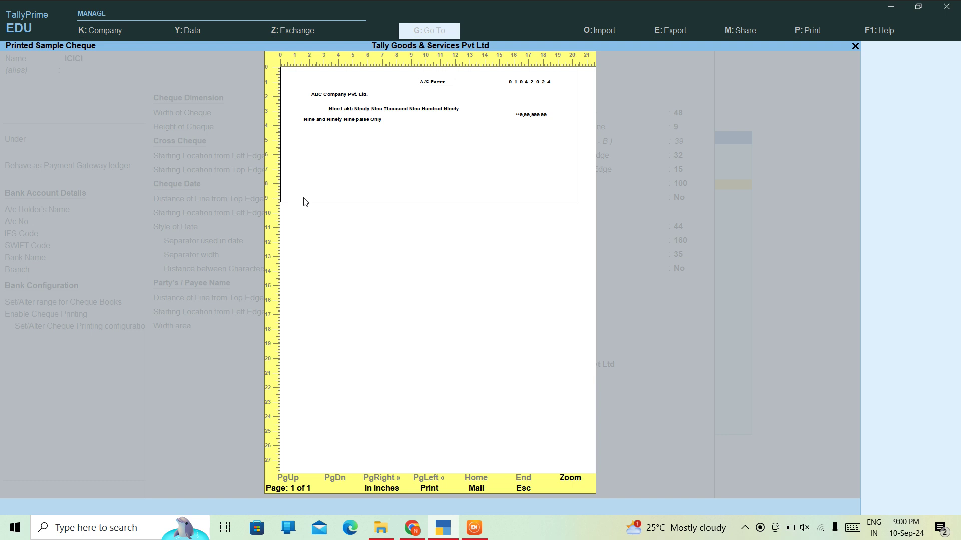
key(alt+z)
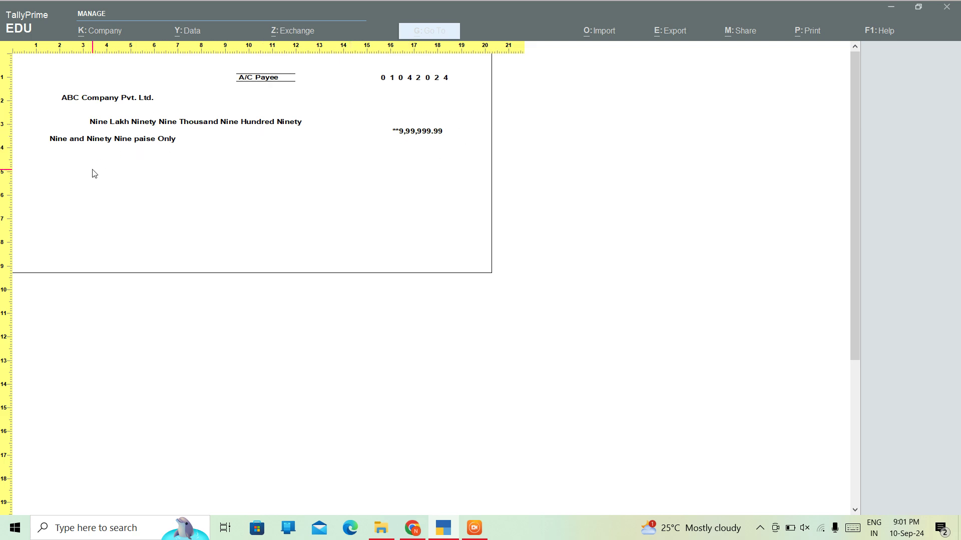
key(Escape)
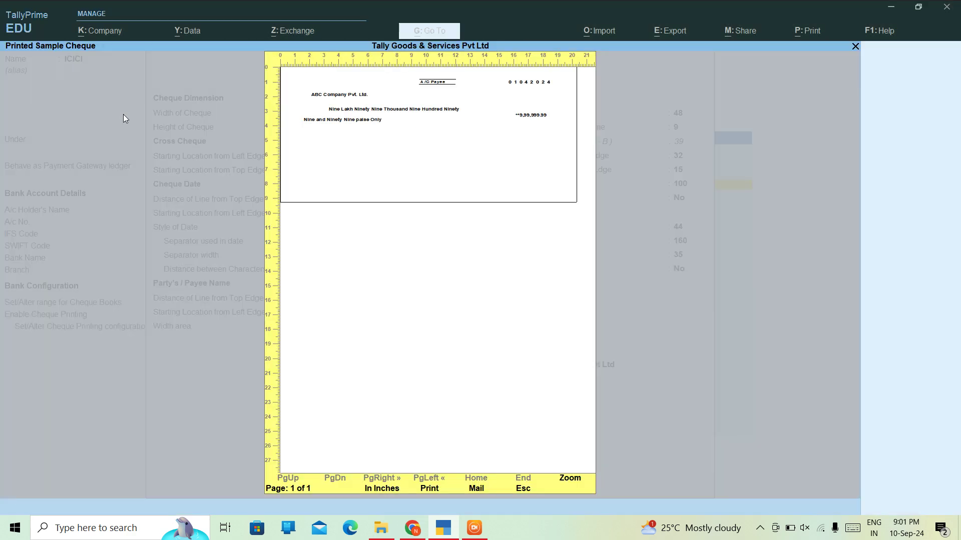
key(Escape)
key(Escape)
- Save the ICICI bank ledger past the missing-GSTIN warning and quit ledger creation
key(ctrl+a)
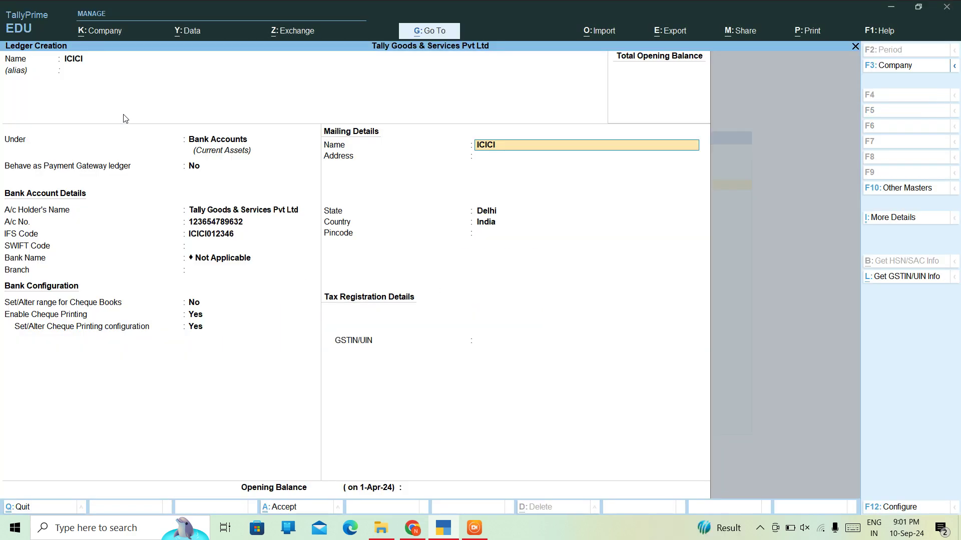
key(Return)
key(Return)
key(Return)
key(Return)
key(Return)
key(Return)
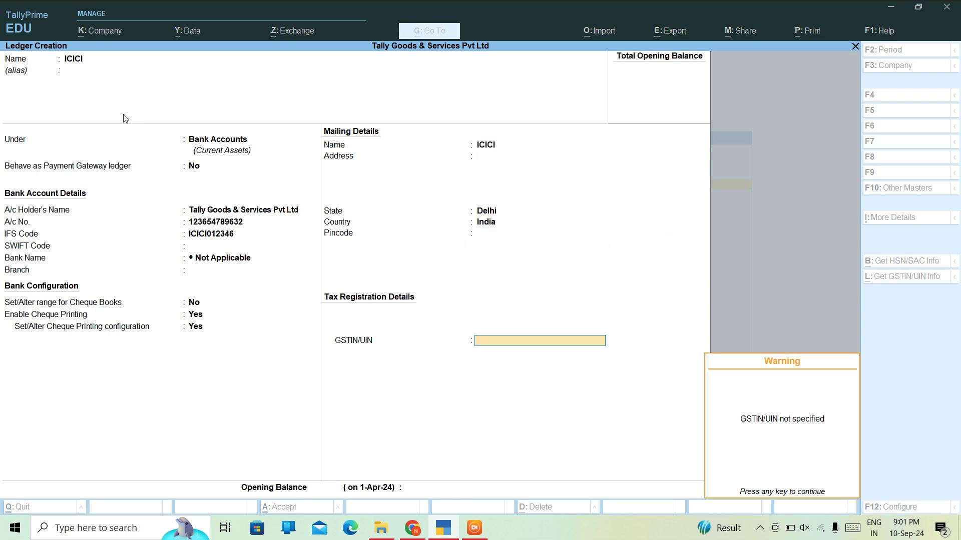
key(Return)
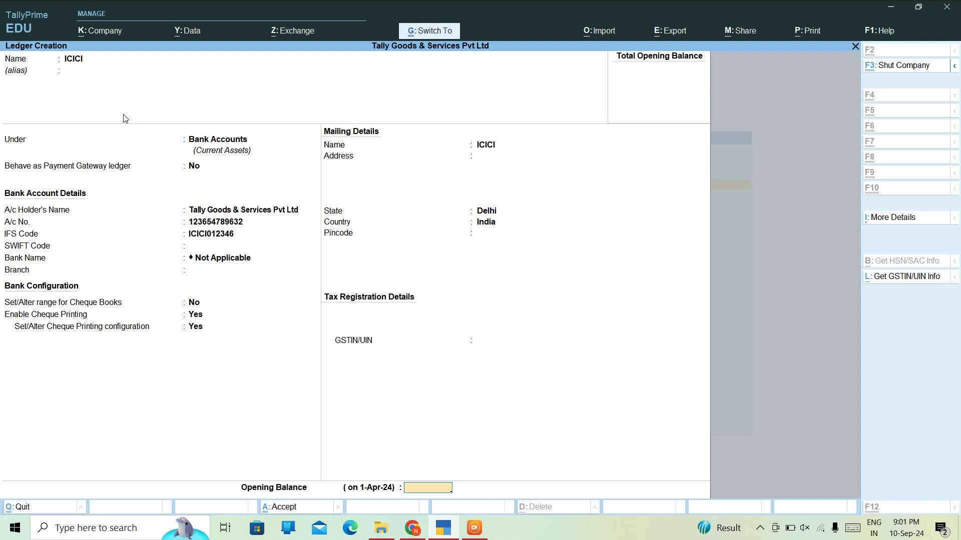
key(Return)
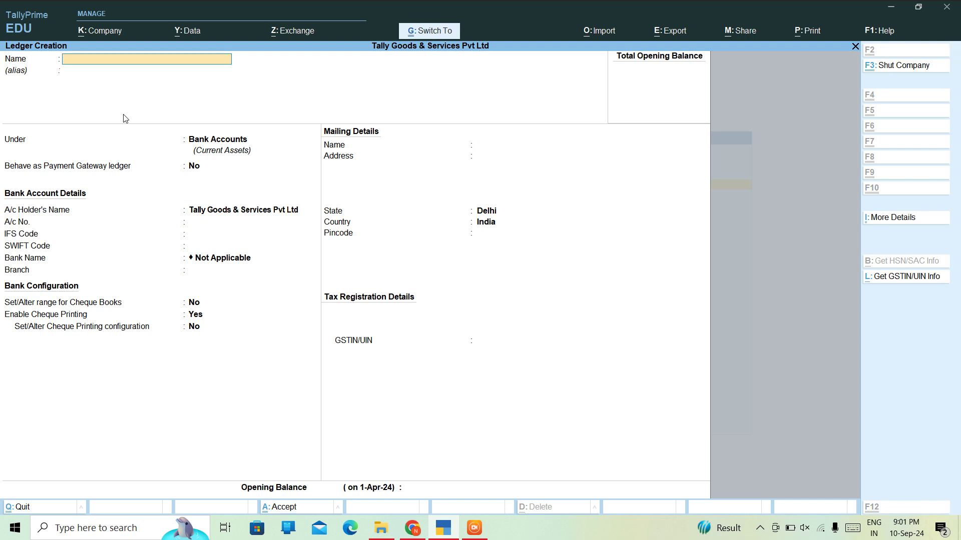
key(Escape)
key(y)
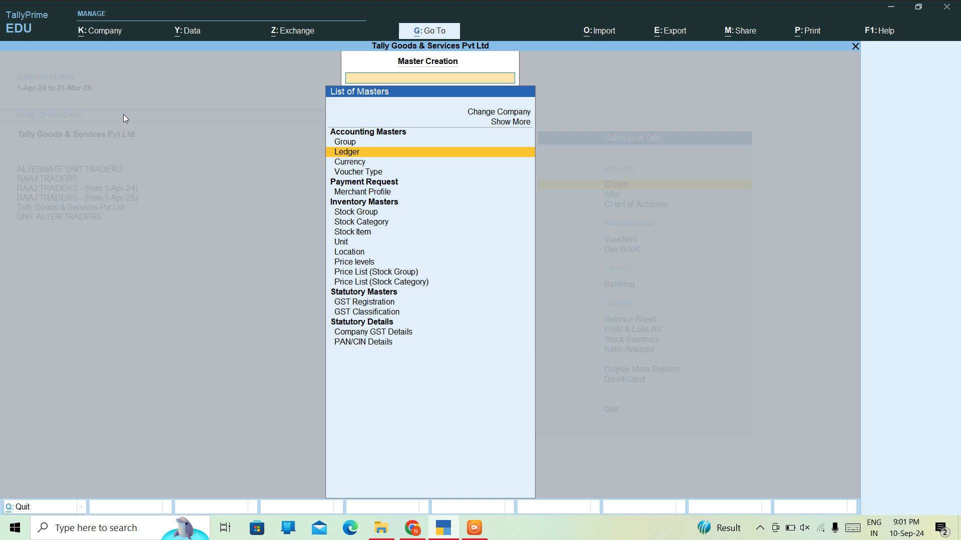
- Start Payment voucher No. 2 and create a new ledger for its Dr line
key(Escape)
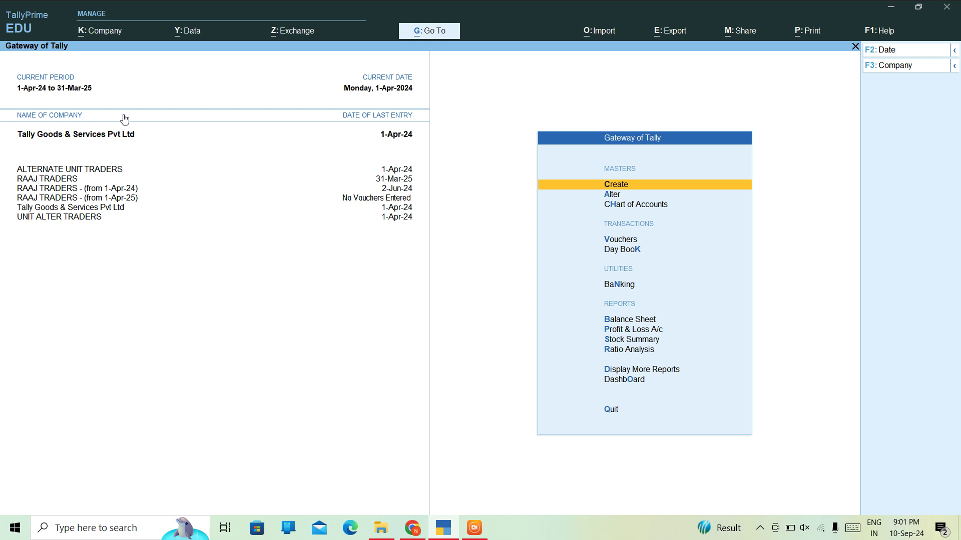
key(Down)
key(Down)
key(Down)
key(Return)
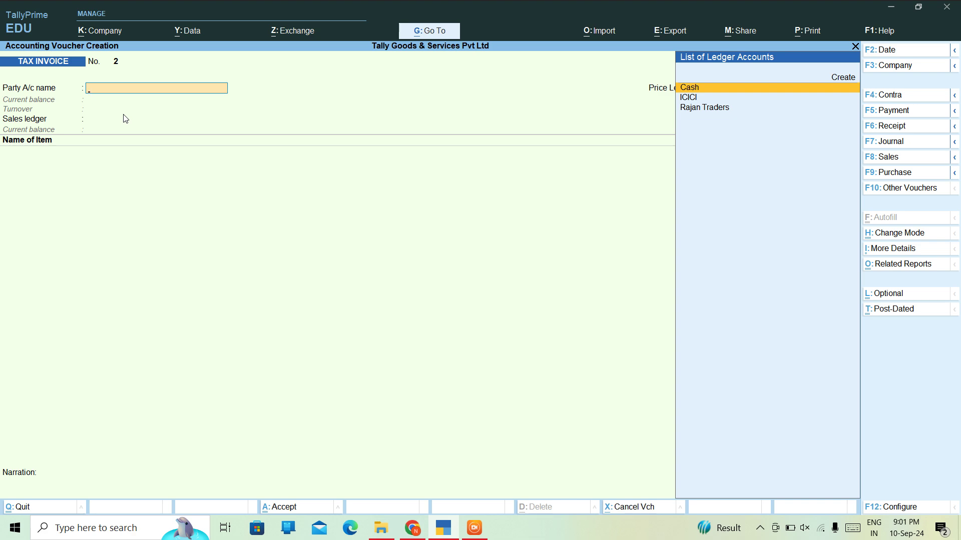
key(F5)
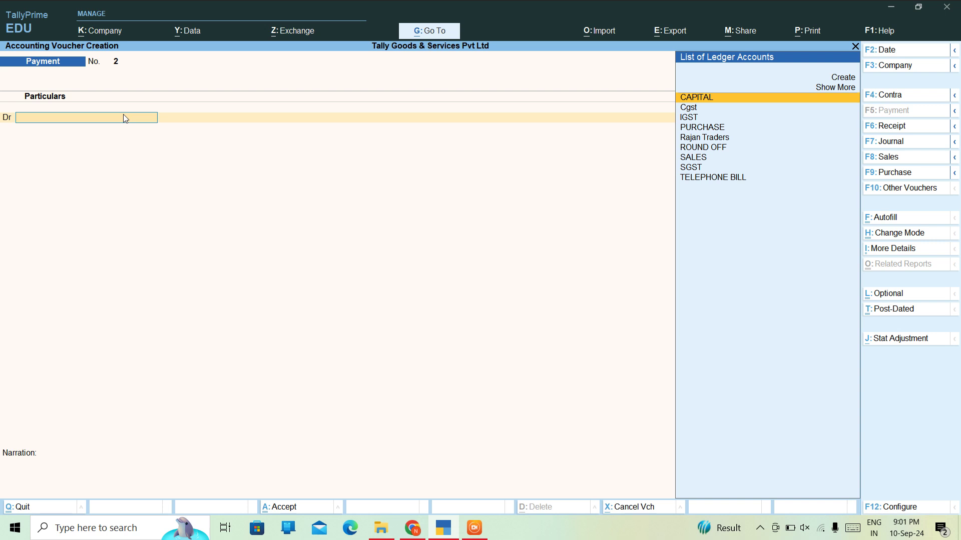
key(Down)
key(Down)
key(Down)
key(Down)
key(Down)
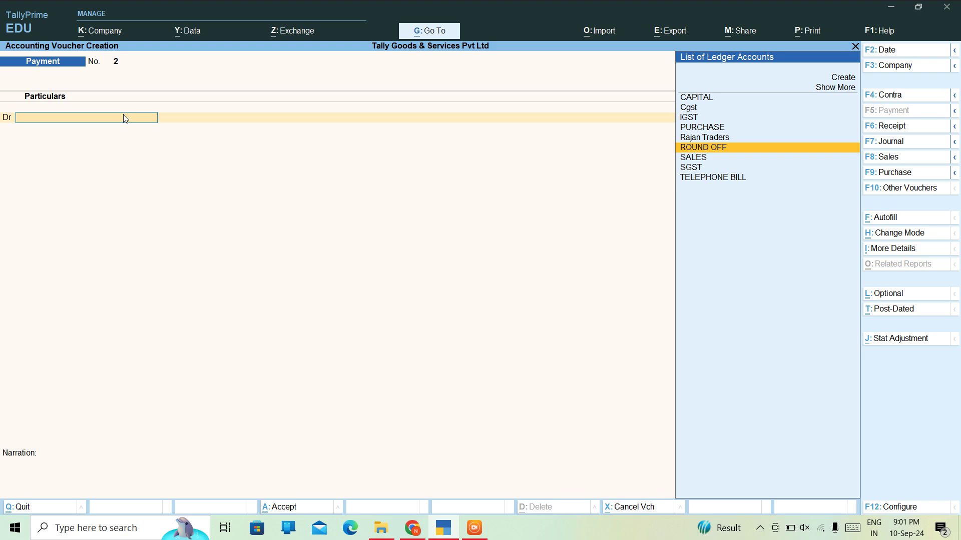
key(Up)
key(Up)
key(Up)
key(Up)
key(Up)
key(Up)
key(Up)
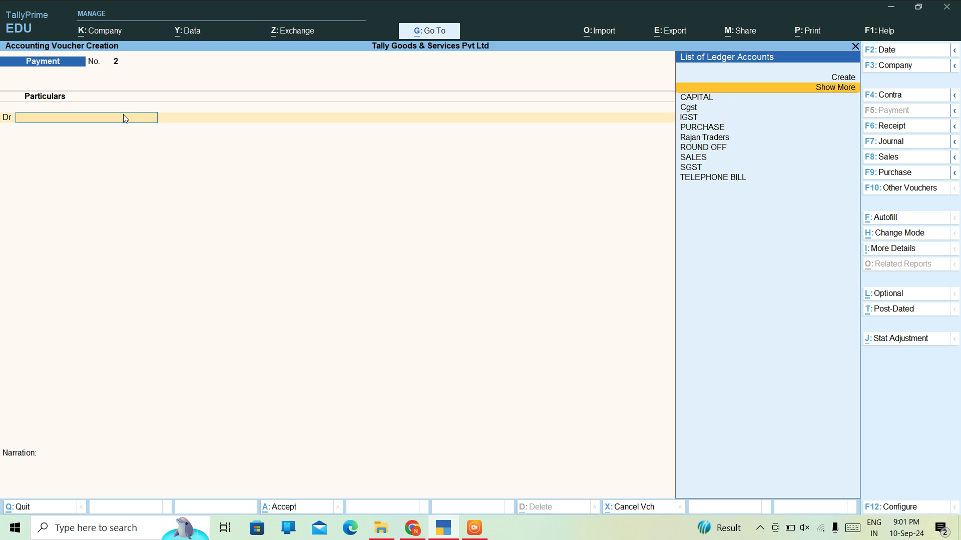
key(Return)
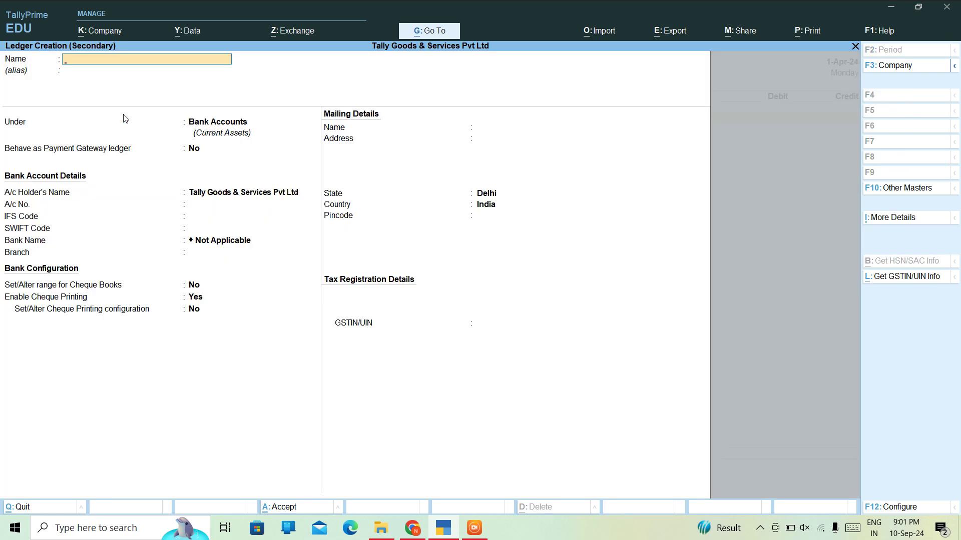
- Name the new party ledger and place it under Sundry Creditors
text(RAJAN)
key(Return)
key(Return)
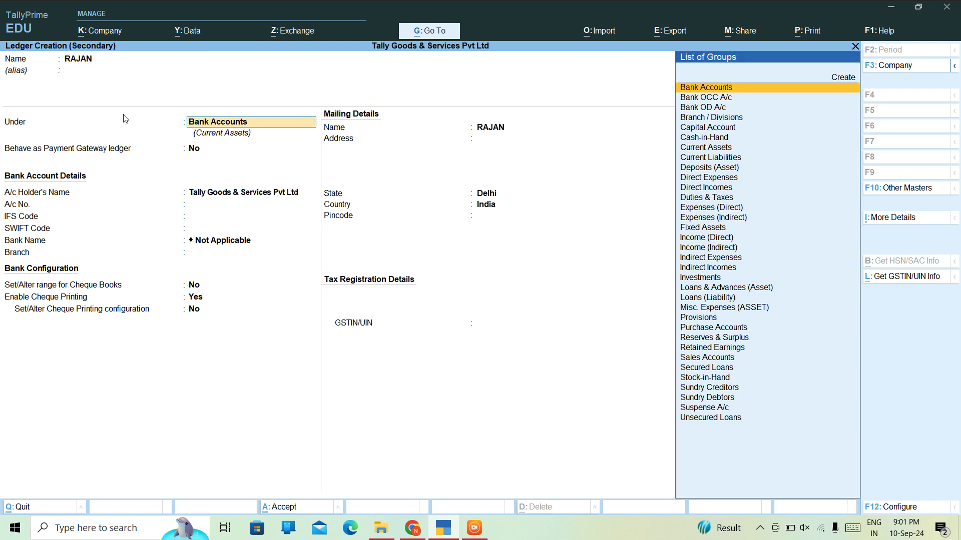
key(Return)
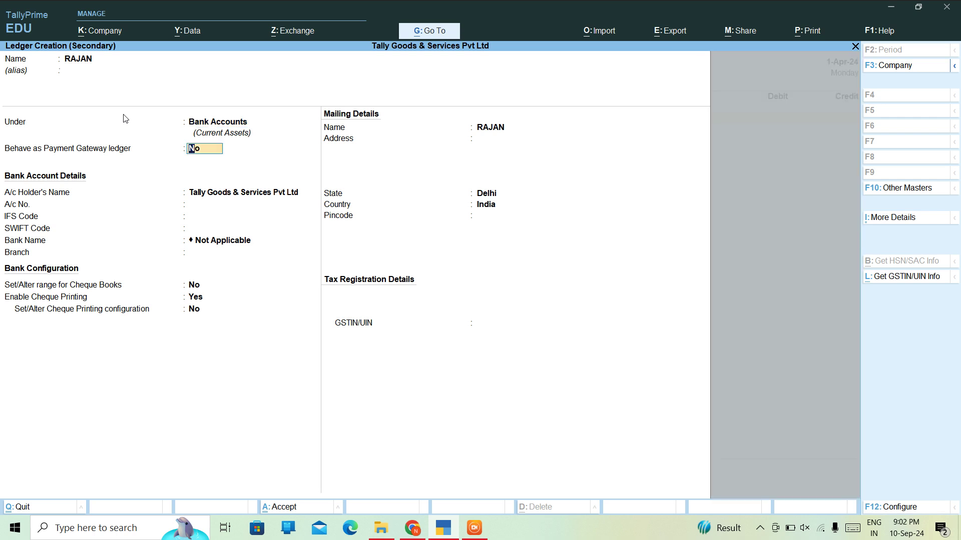
key(BackSpace)
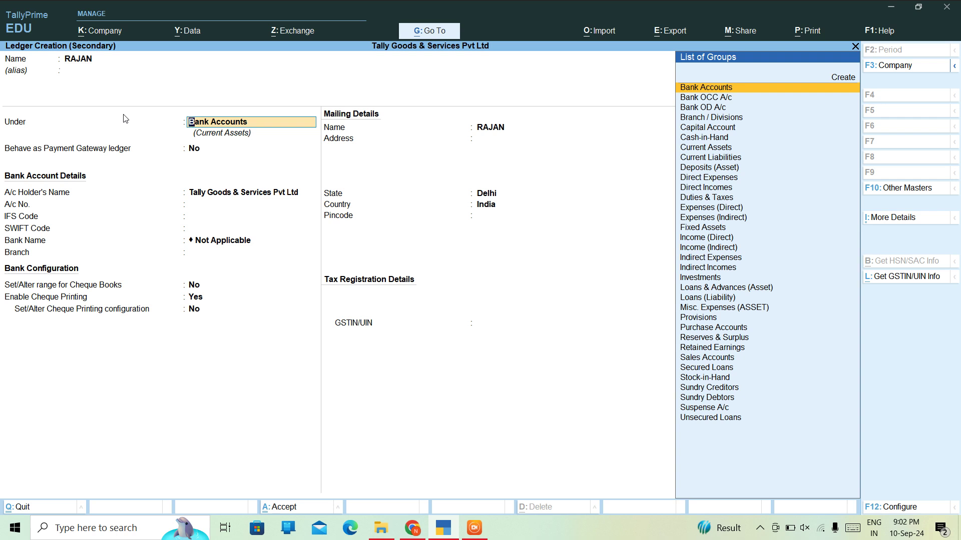
text(DE)
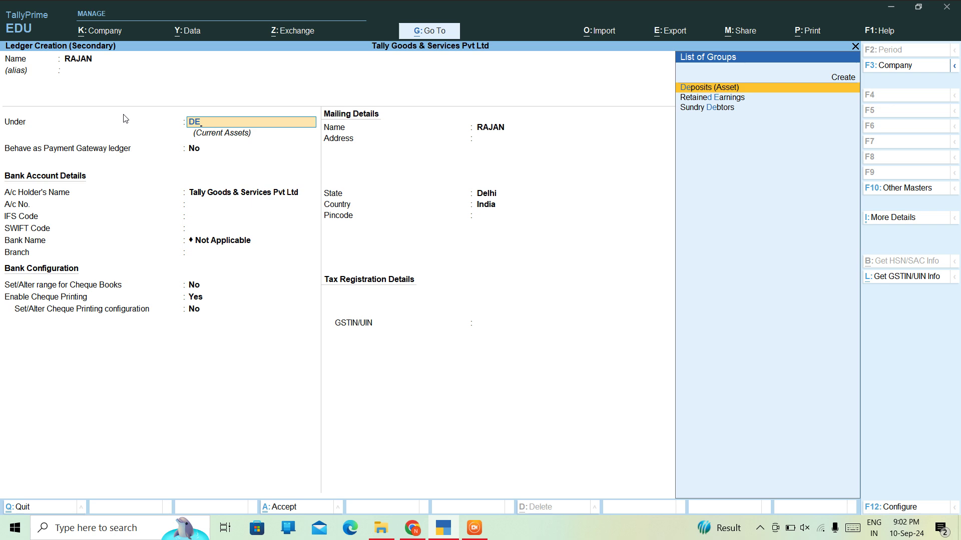
key(Down)
key(Down)
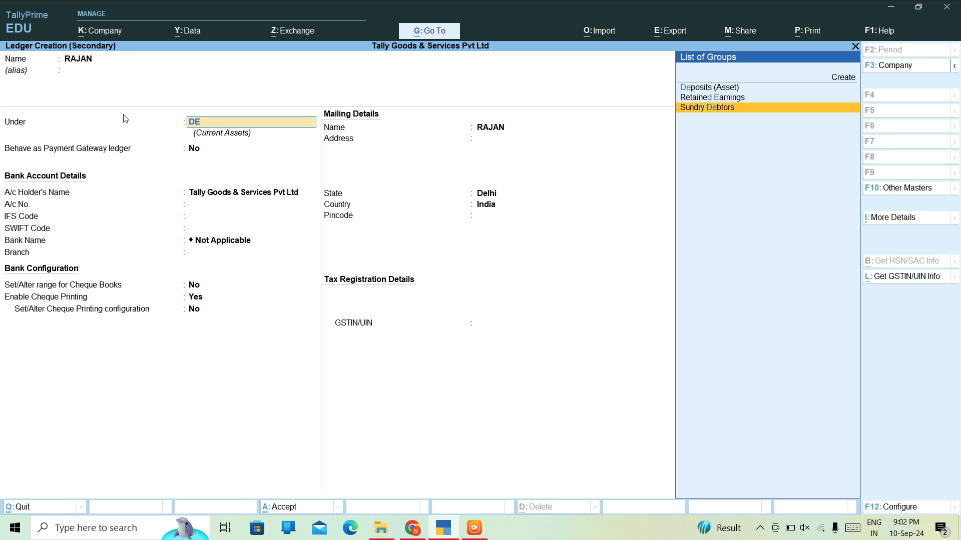
key(BackSpace)
key(BackSpace)
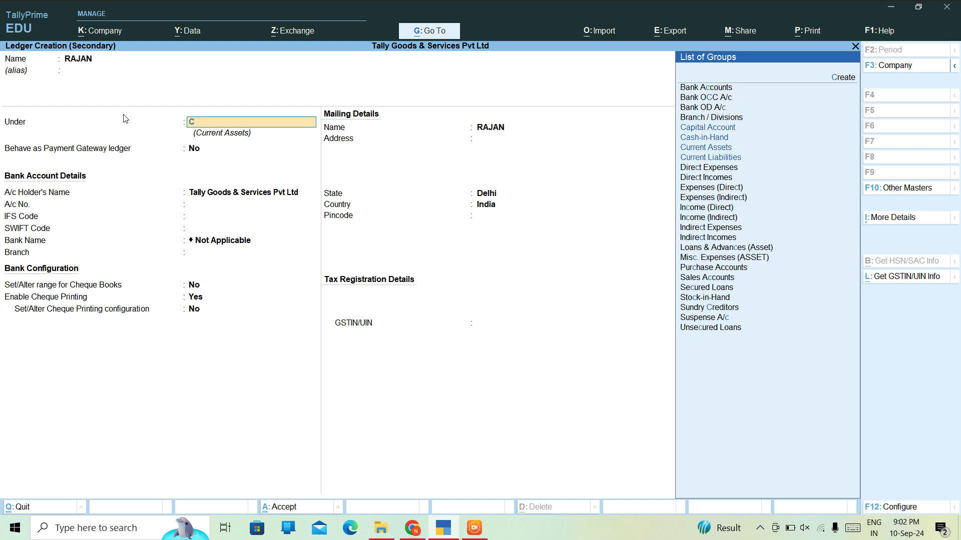
text(CRE)
key(Up)
key(Return)
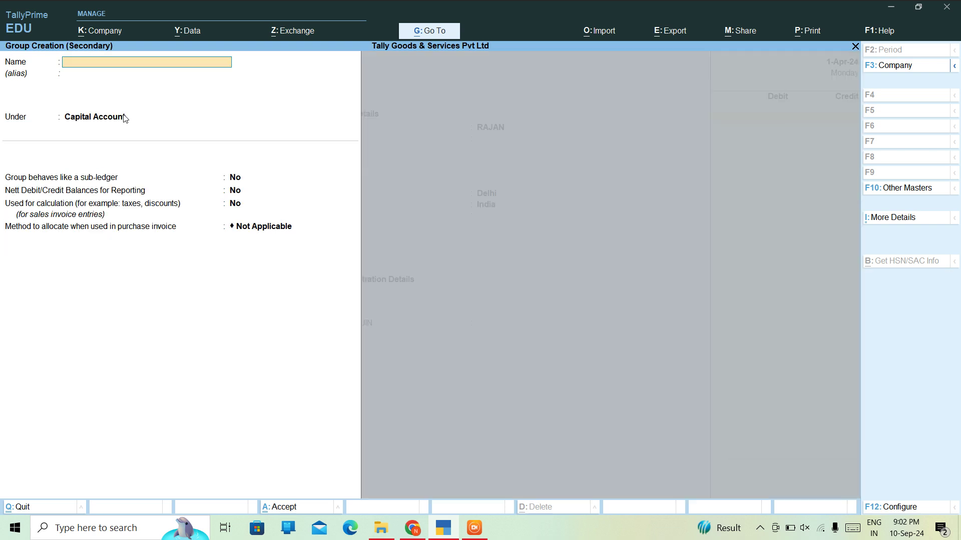
key(Escape)
text(y)
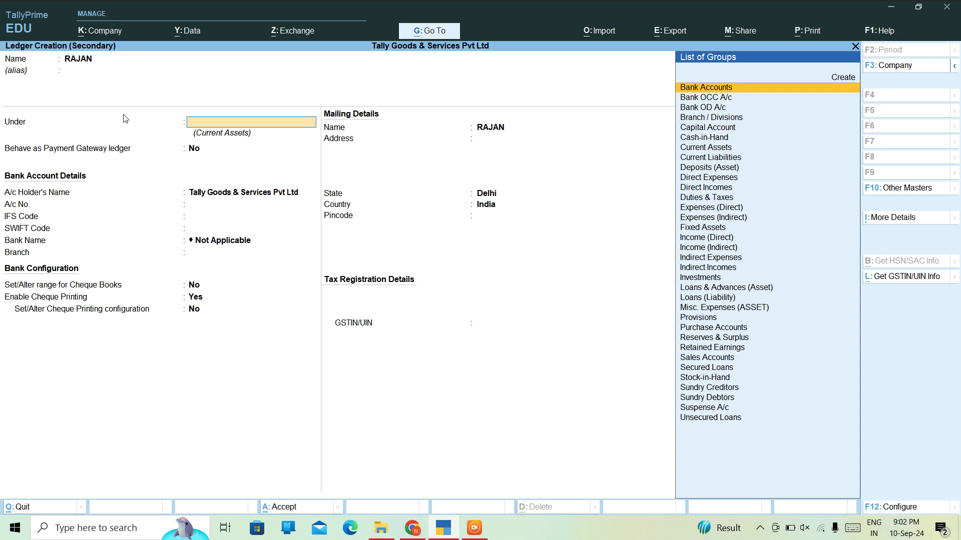
text(CRED)
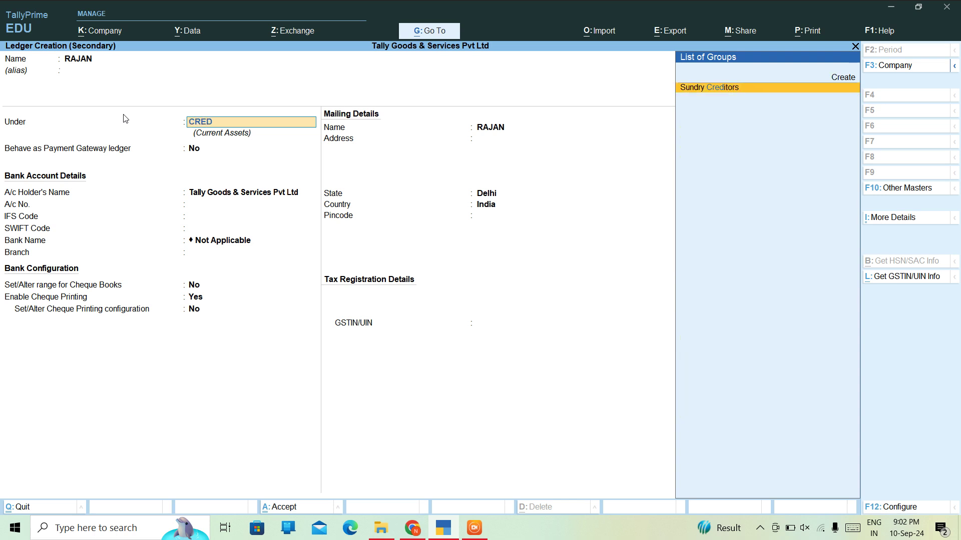
key(Return)
- Keep bill-by-bill on, skip the credit period, and save the party ledger
key(Return)
key(Return)
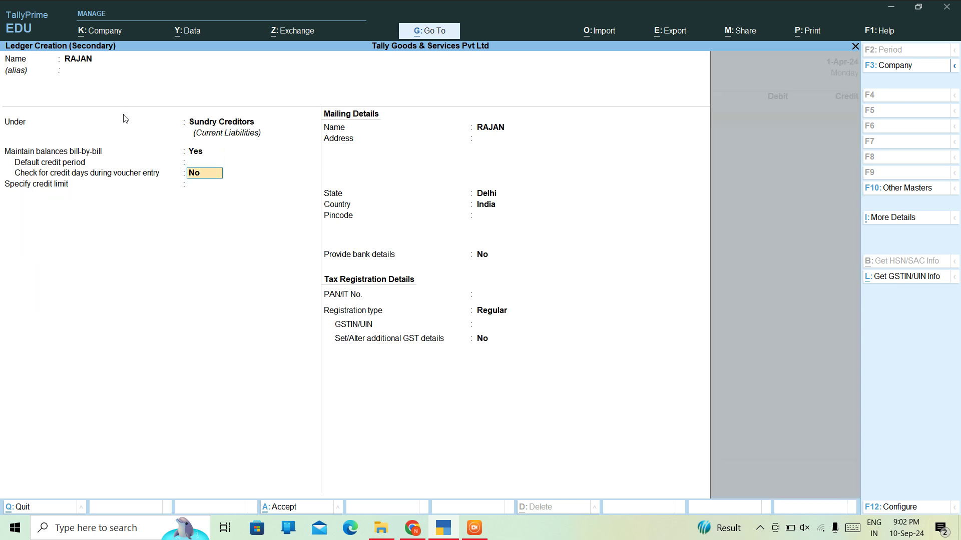
key(Return)
key(Return)
key(BackSpace)
key(BackSpace)
key(BackSpace)
key(Return)
key(Return)
key(Return)
key(Return)
key(Return)
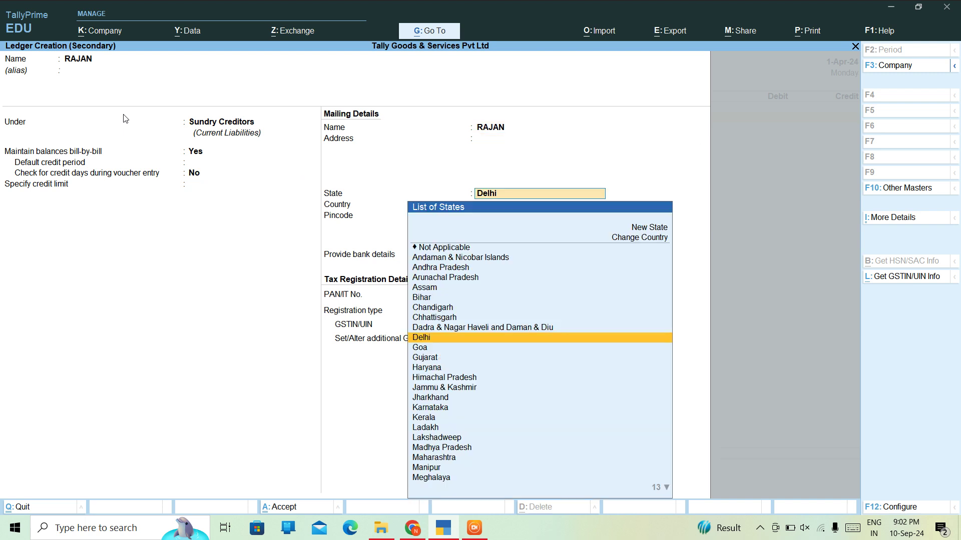
key(Return)
key(ctrl+a)
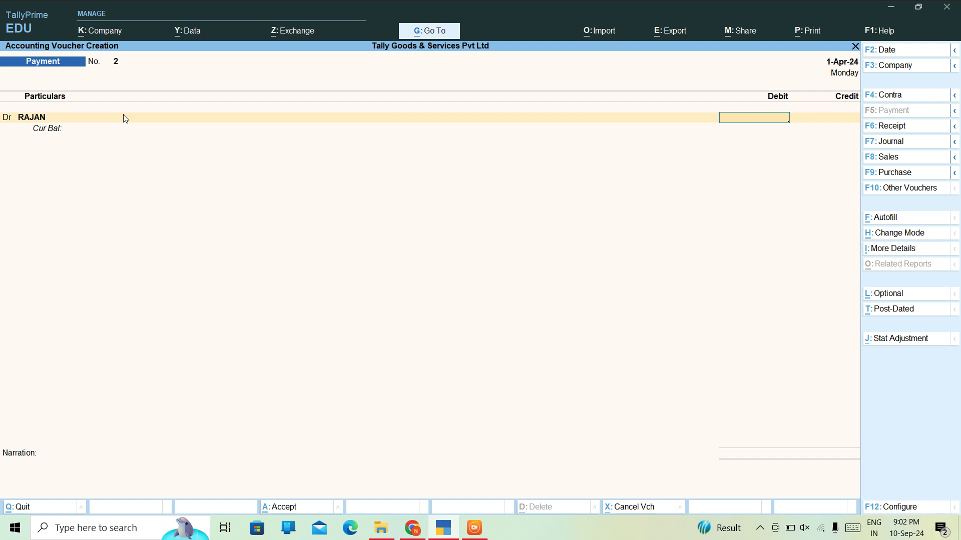
- Debit RAJAN 6,900.00, allocated On Account, then browse ledgers for the Cr line
text(69000)
key(BackSpace)
key(Return)
key(Return)
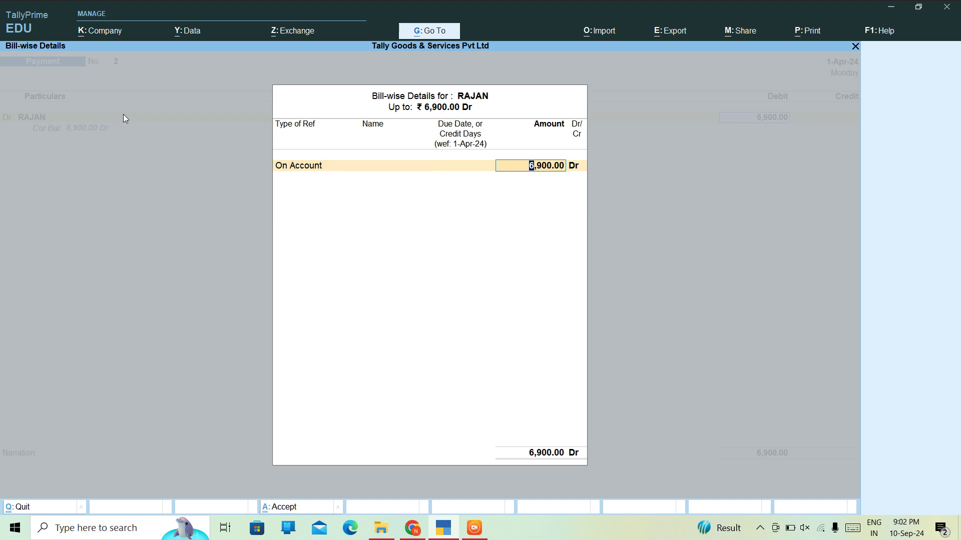
key(Return)
key(Return)
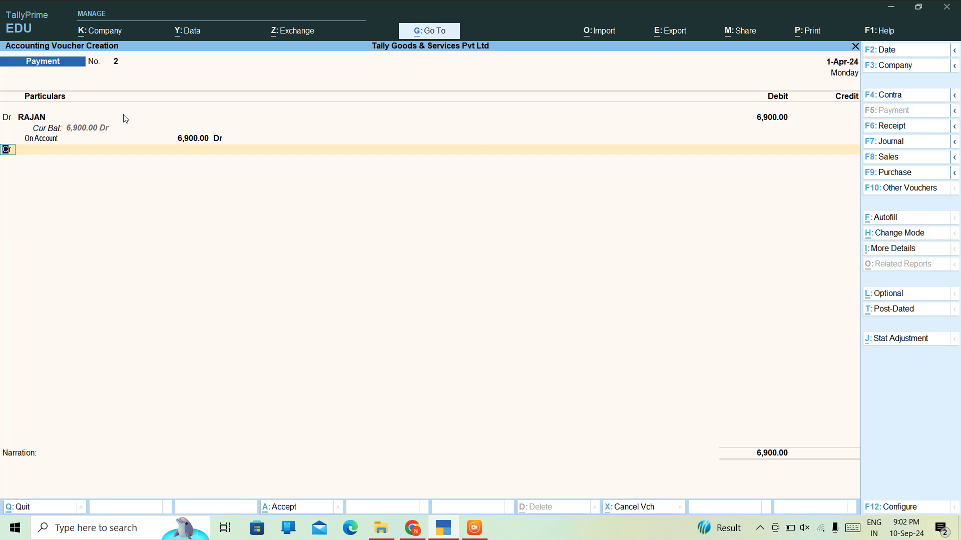
key(Return)
key(Down)
key(Down)
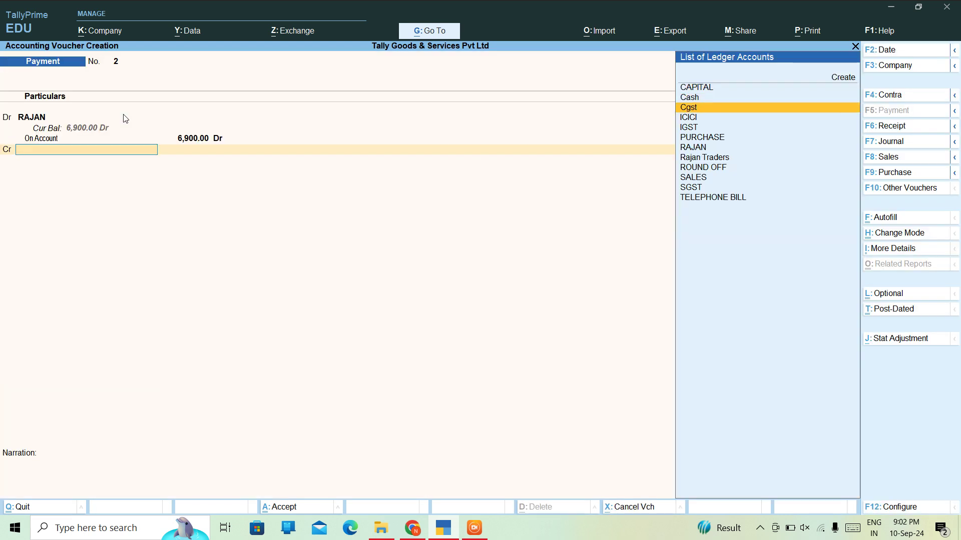
key(Down)
key(Down)
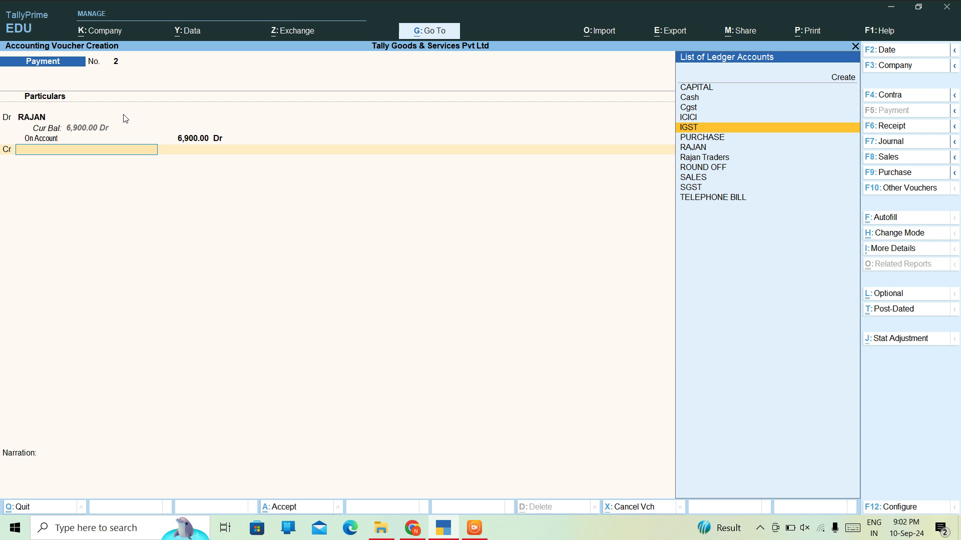
- Credit ICICI with party address DELHI, keeping Delhi as state and place of supply
key(Down)
key(Down)
key(Down)
key(Up)
key(Up)
key(Up)
key(Up)
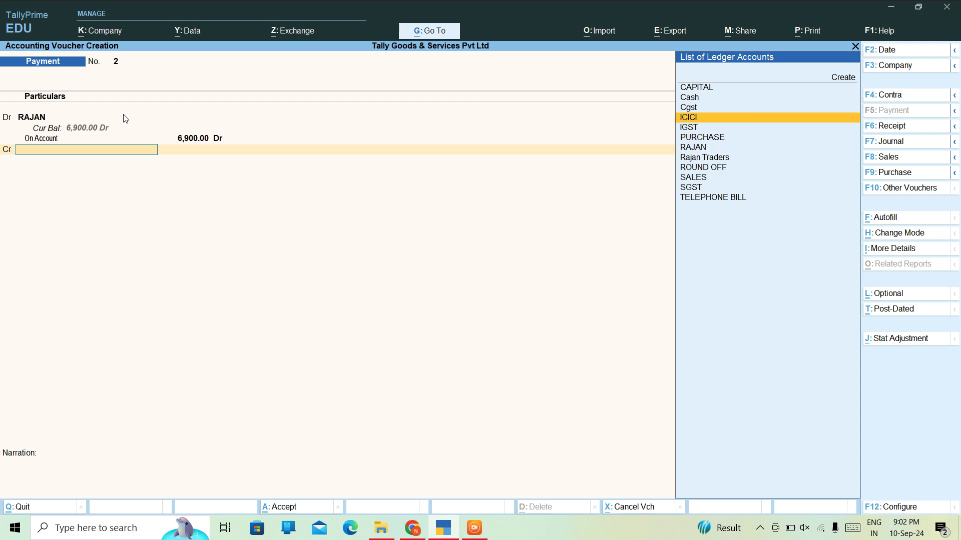
key(Return)
key(Return)
key(Return)
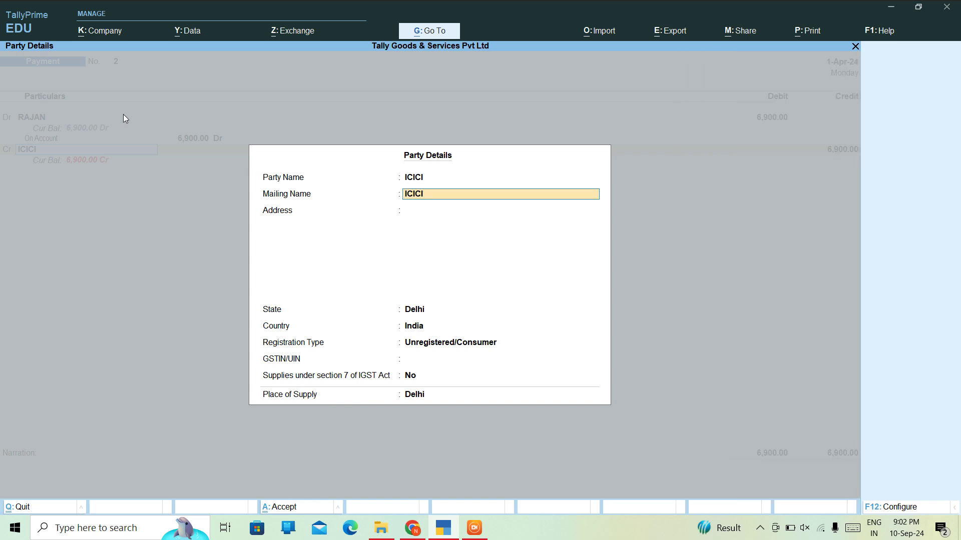
text(DELH)
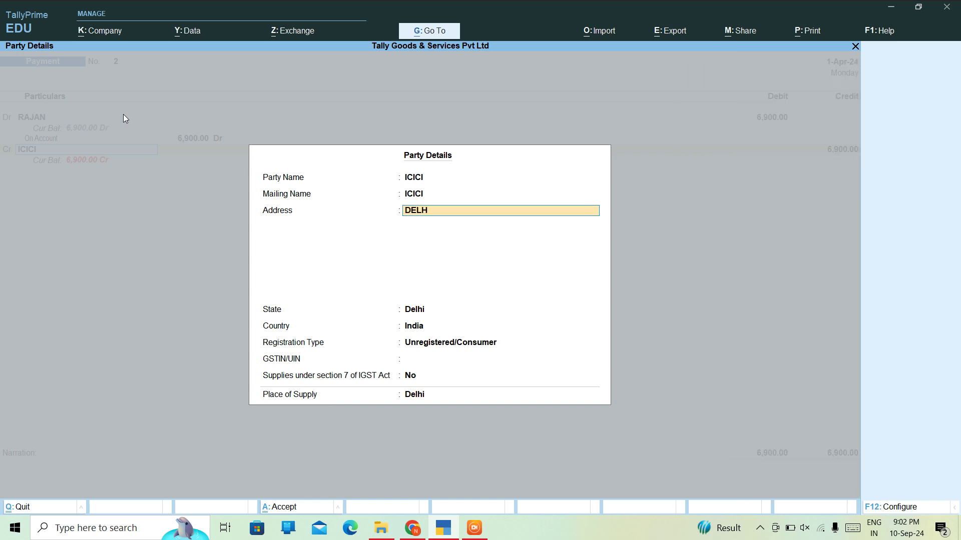
text(I)
key(Return)
key(Return)
key(Return)
key(Return)
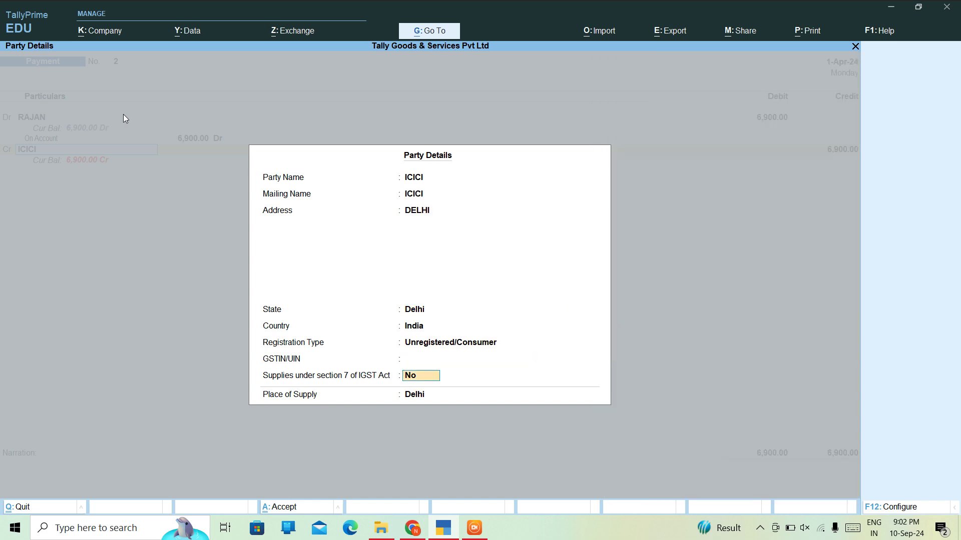
key(Return)
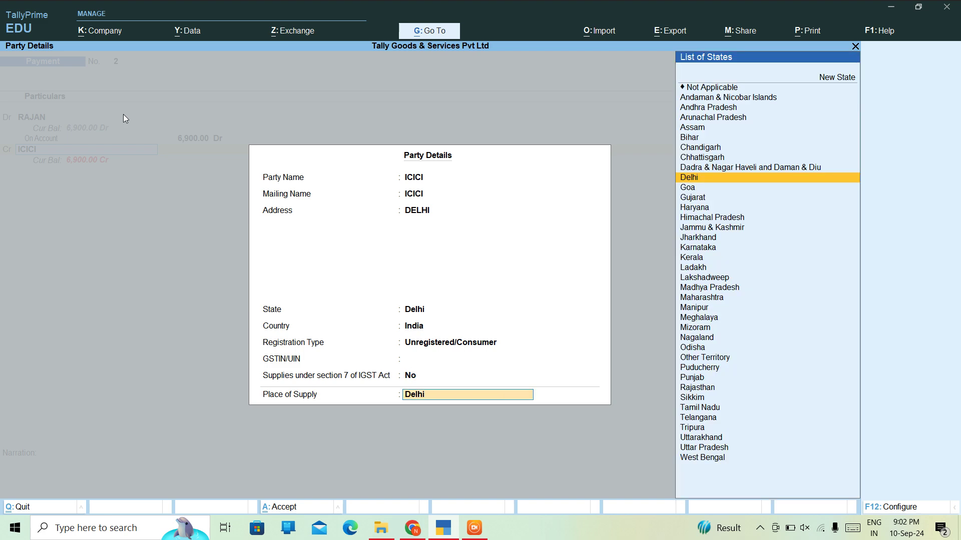
key(Return)
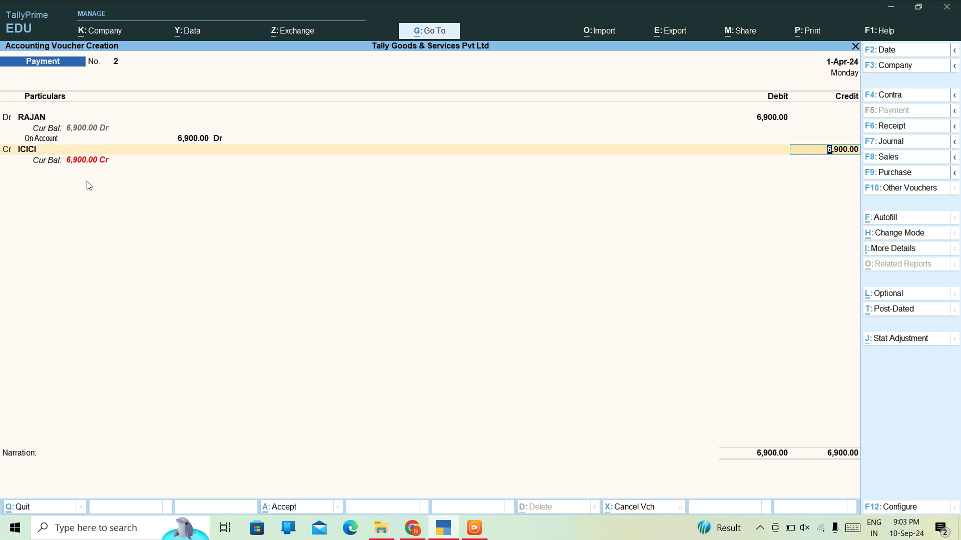
- Record ICICI's 6,900.00 bank allocation as Cheque number 12345 dated 1-Apr-24
key(Return)
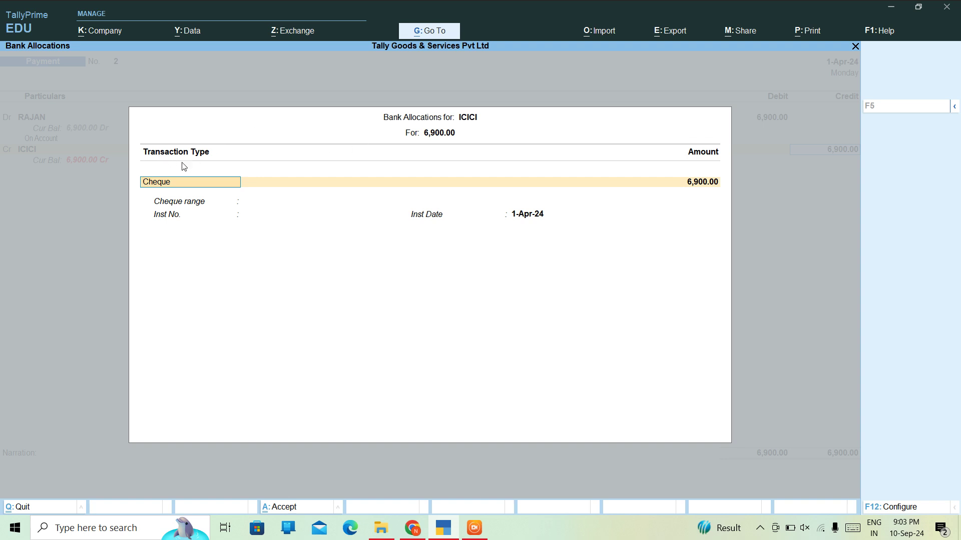
key(Return)
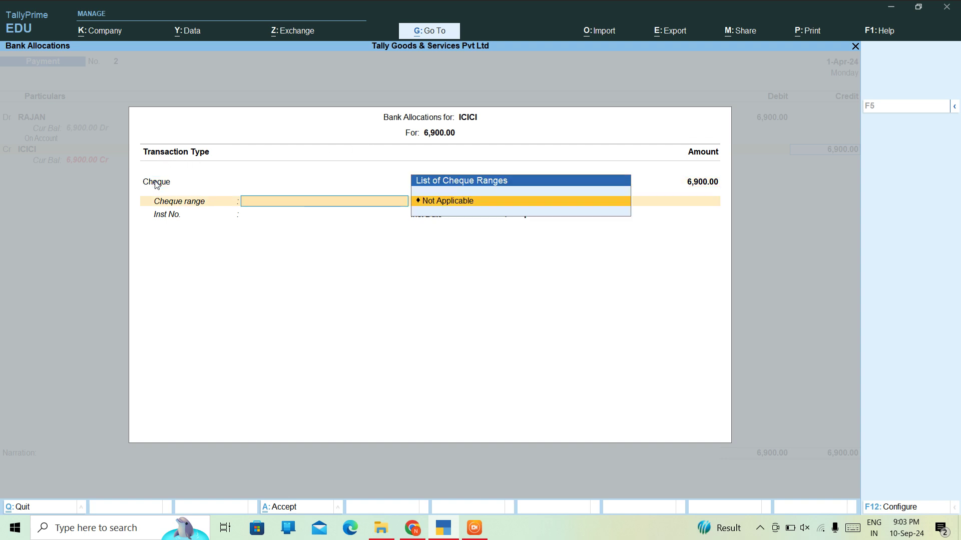
key(Return)
key(Return)
key(Return)
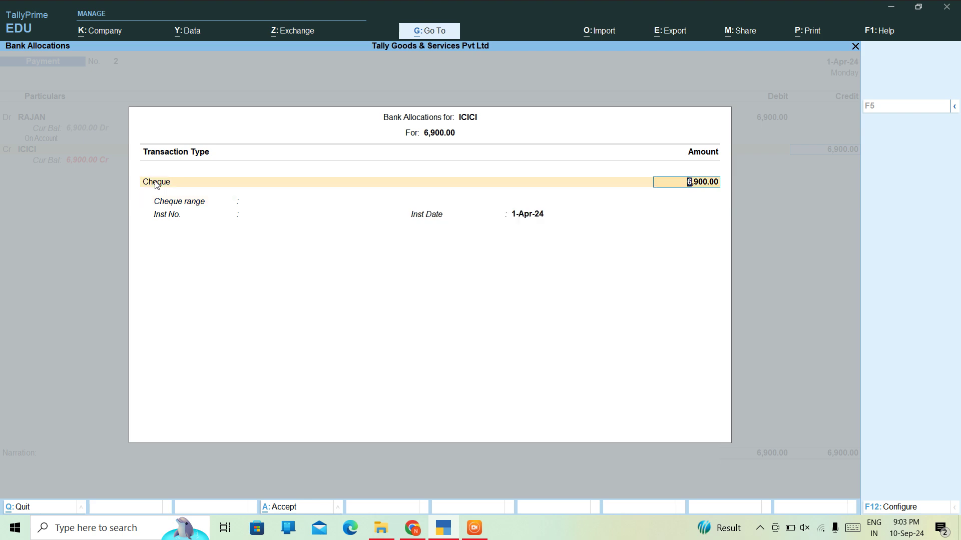
key(Return)
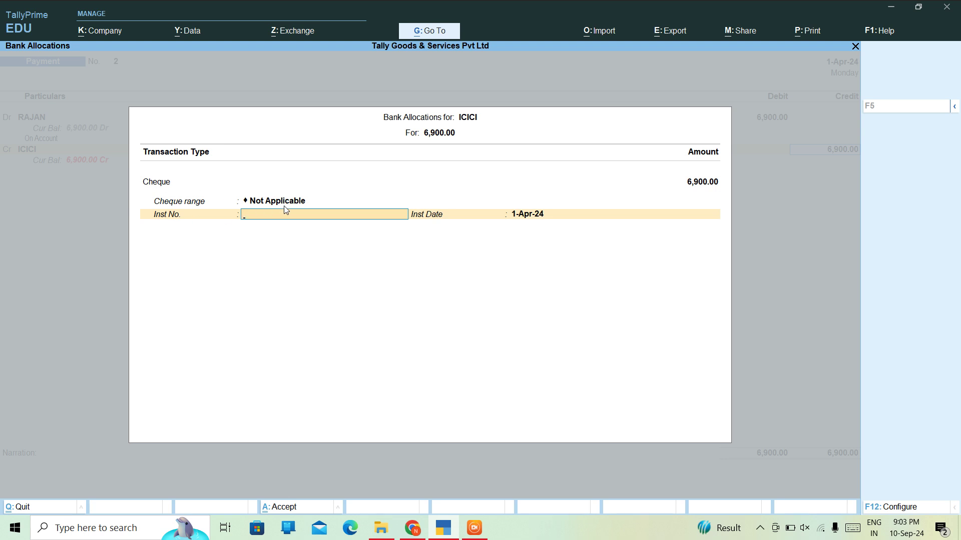
text(12345)
key(Return)
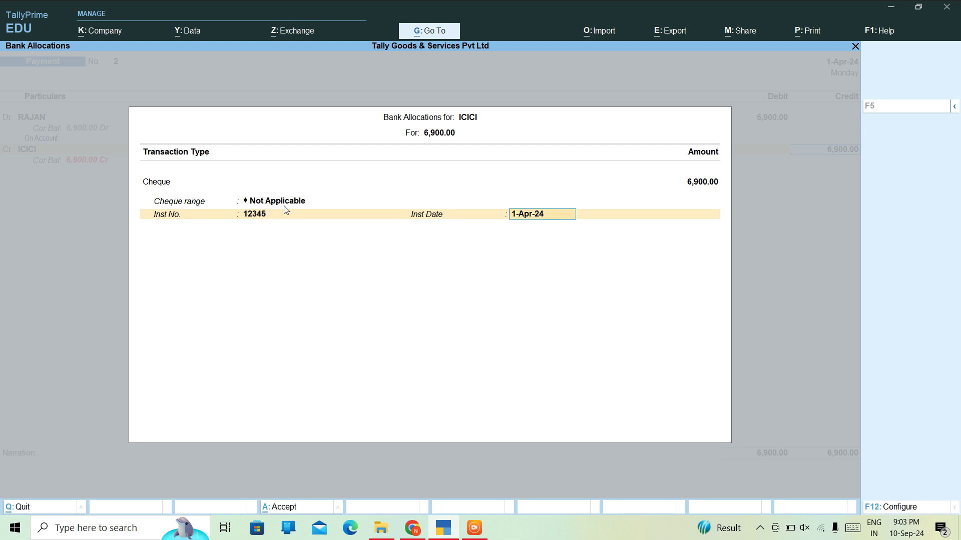
key(Return)
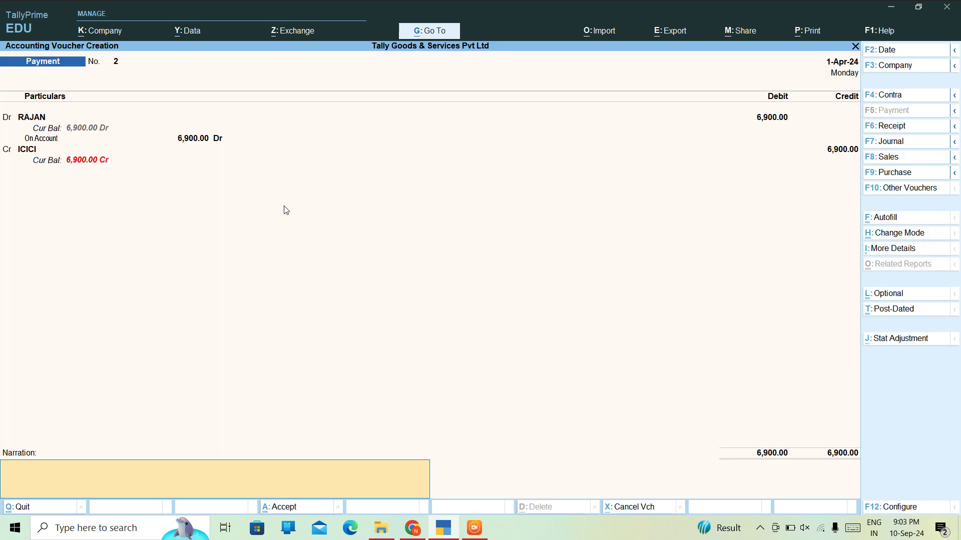
- Save payment voucher No. 2 without a narration and open the cheque print configuration
key(Return)
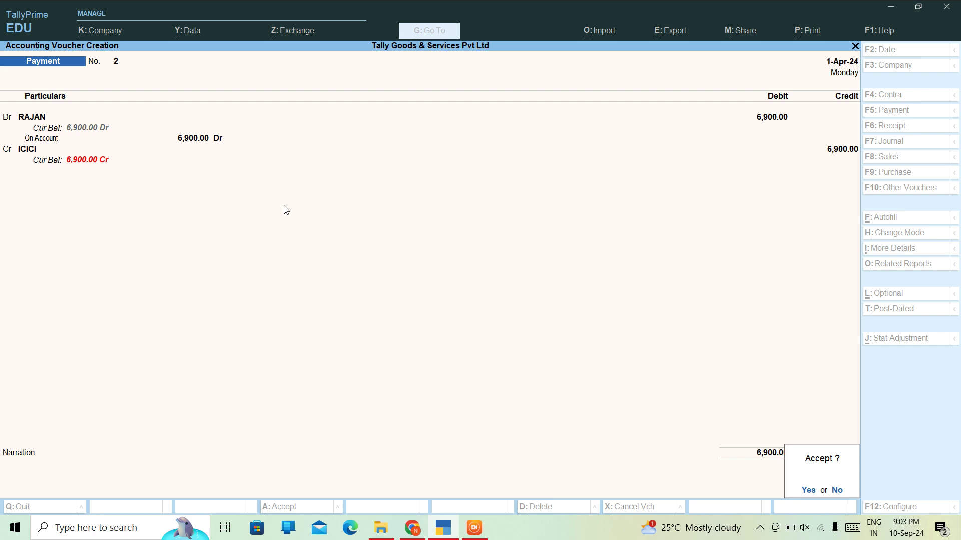
key(Return)
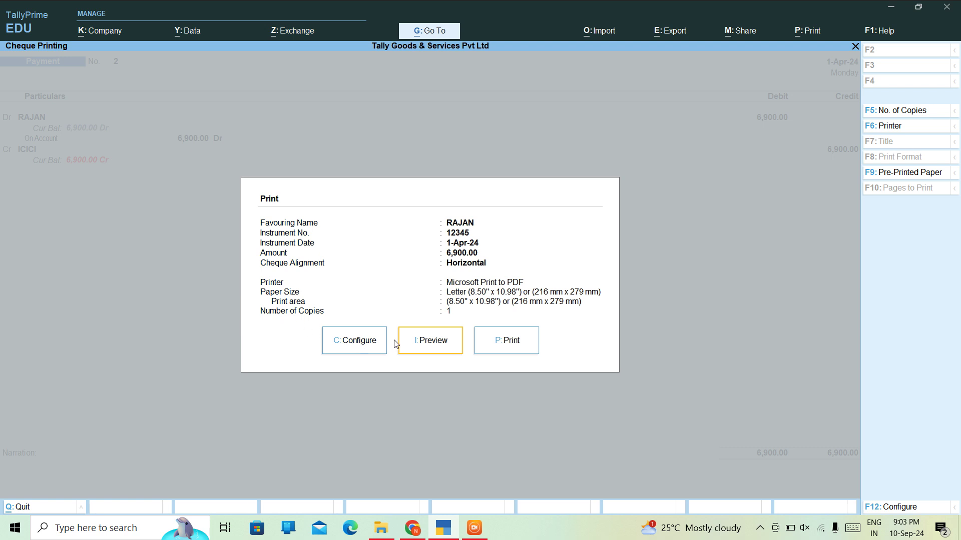
click(365, 342)
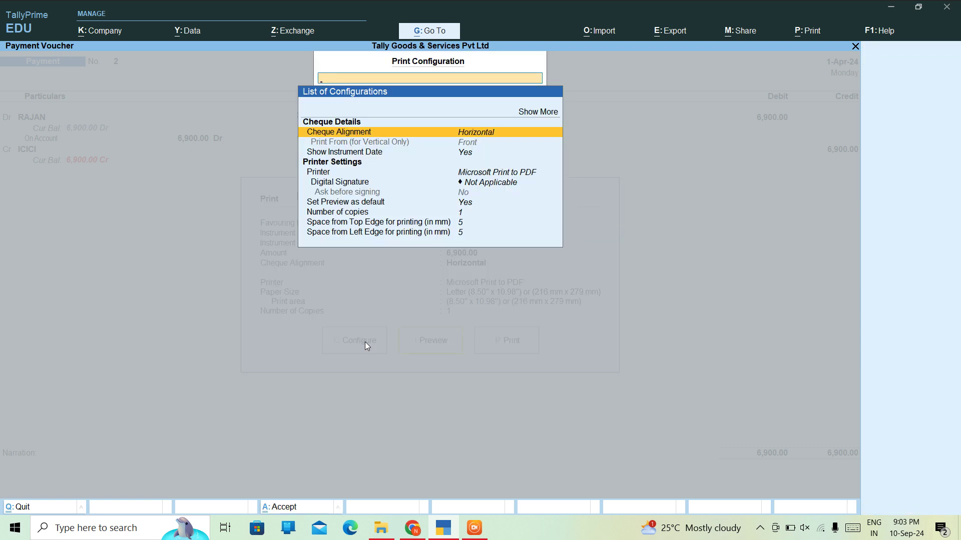
- Show all print settings and keep the cheque alignment Horizontal
key(Up)
key(Up)
key(Return)
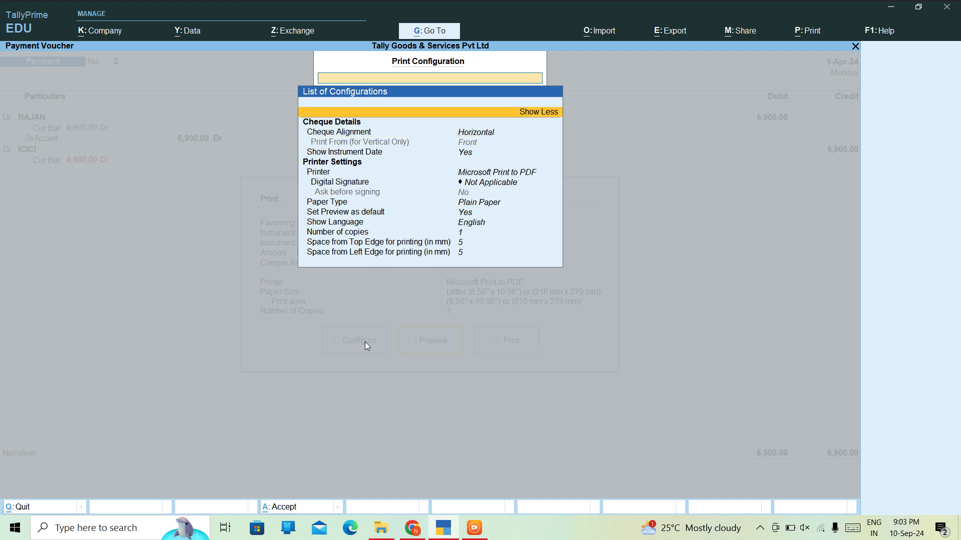
key(Down)
key(Down)
key(Return)
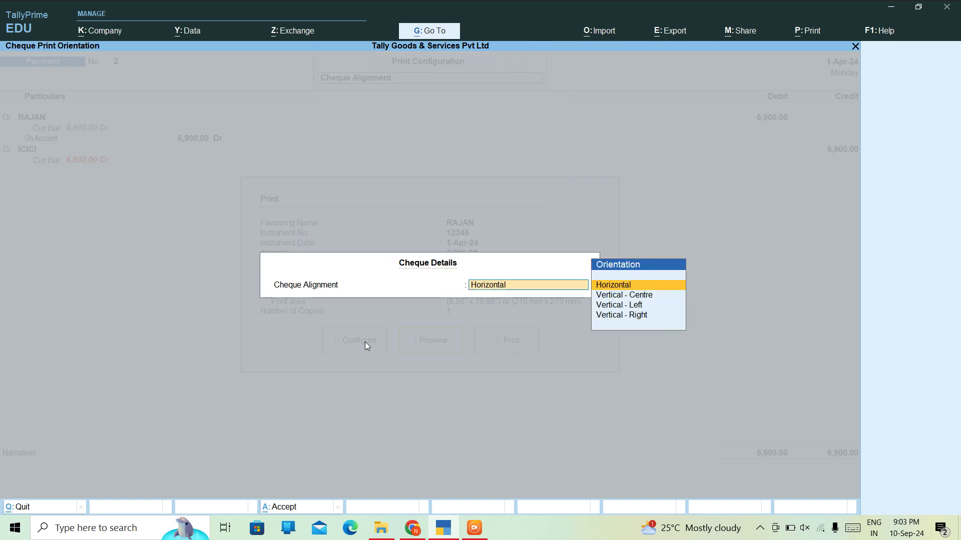
key(Down)
key(Down)
key(Down)
key(Up)
key(Up)
key(Up)
key(Return)
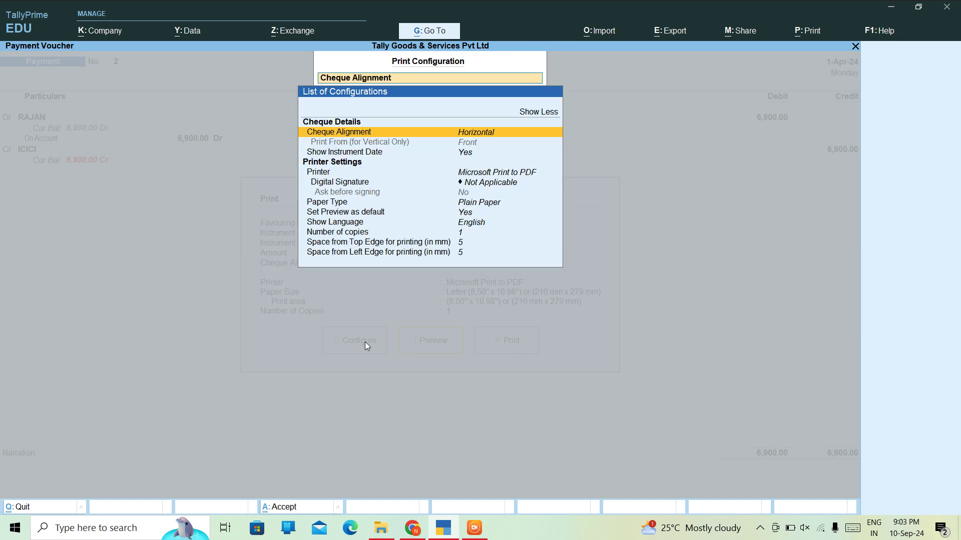
- Set the number of copies to 2 and return to the Cheque Printing dialog
key(Down)
key(Down)
key(Down)
key(Down)
key(Down)
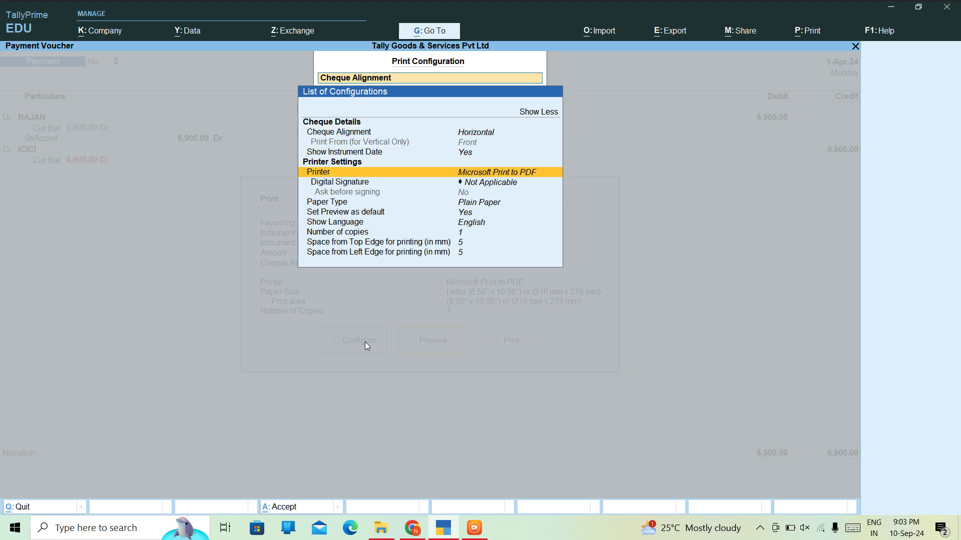
key(Down)
key(Down)
key(Down)
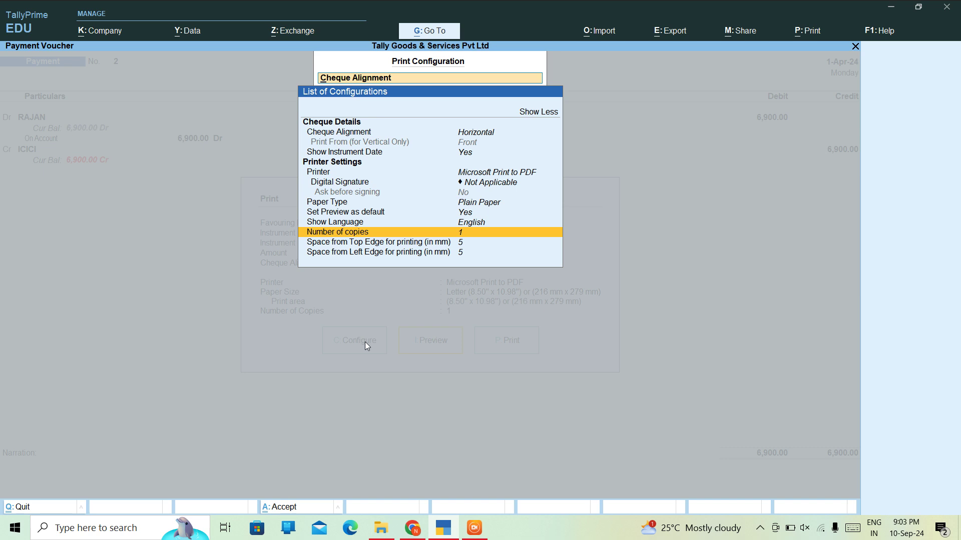
key(Return)
text(2)
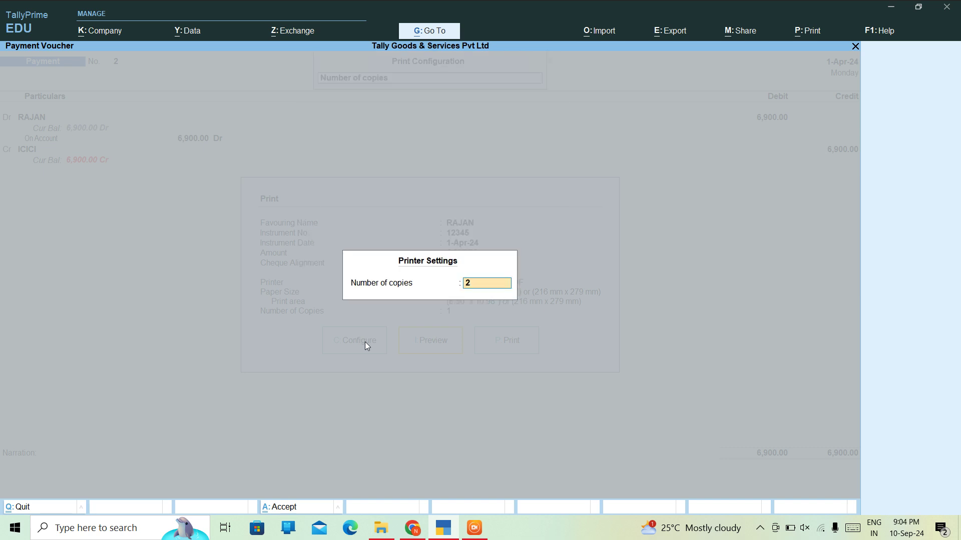
key(Return)
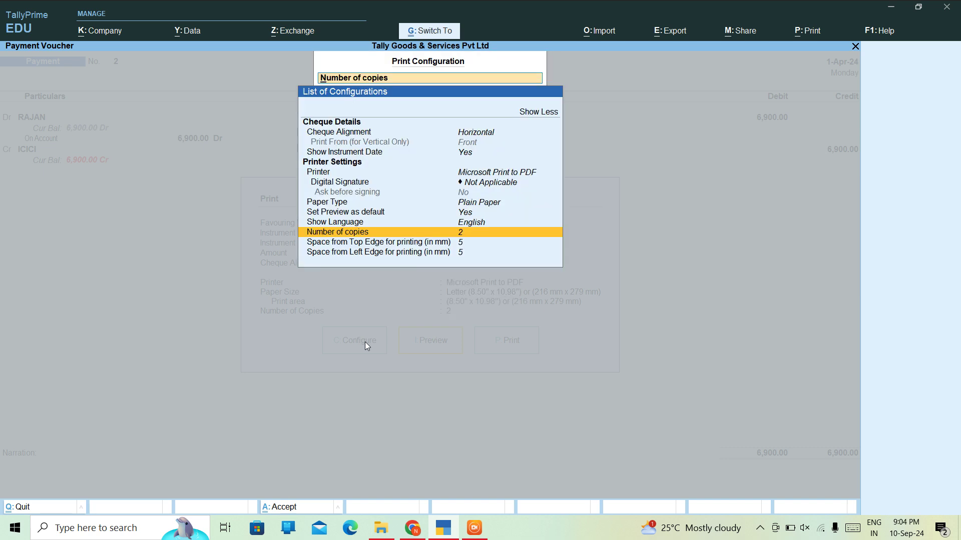
key(Escape)
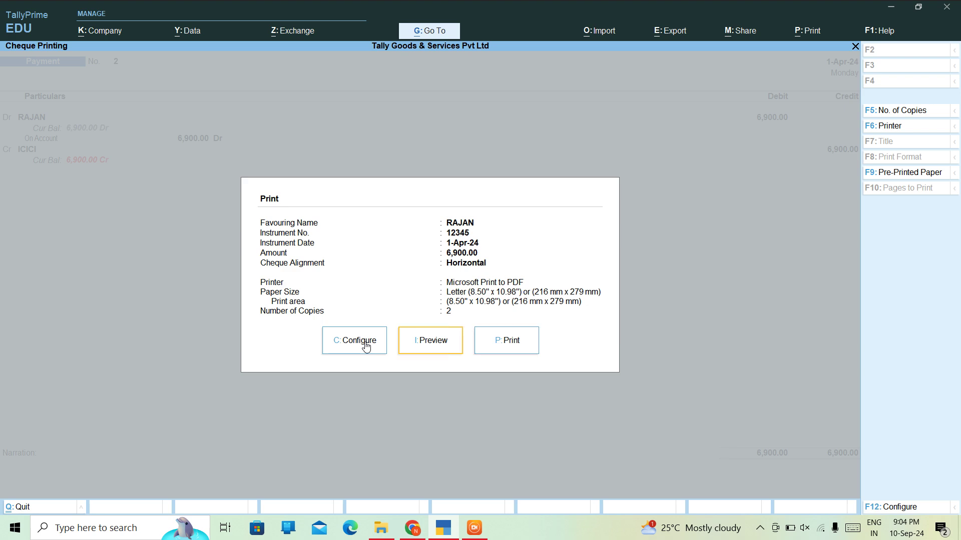
key(i)
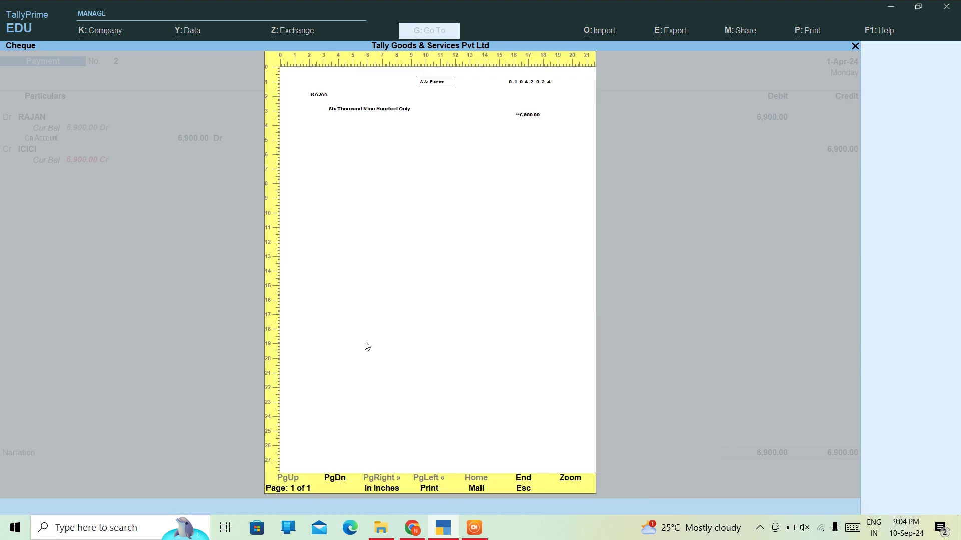
key(Return)
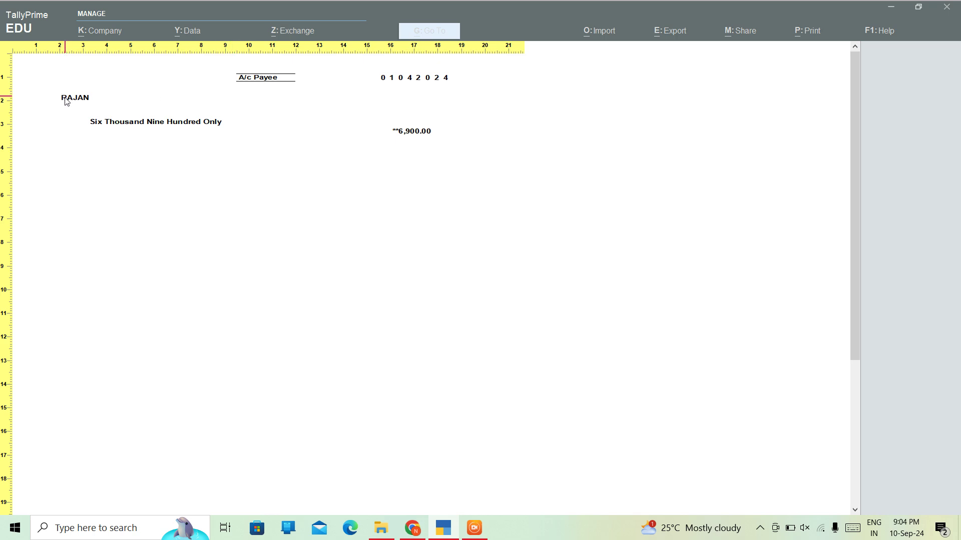
click(421, 132)
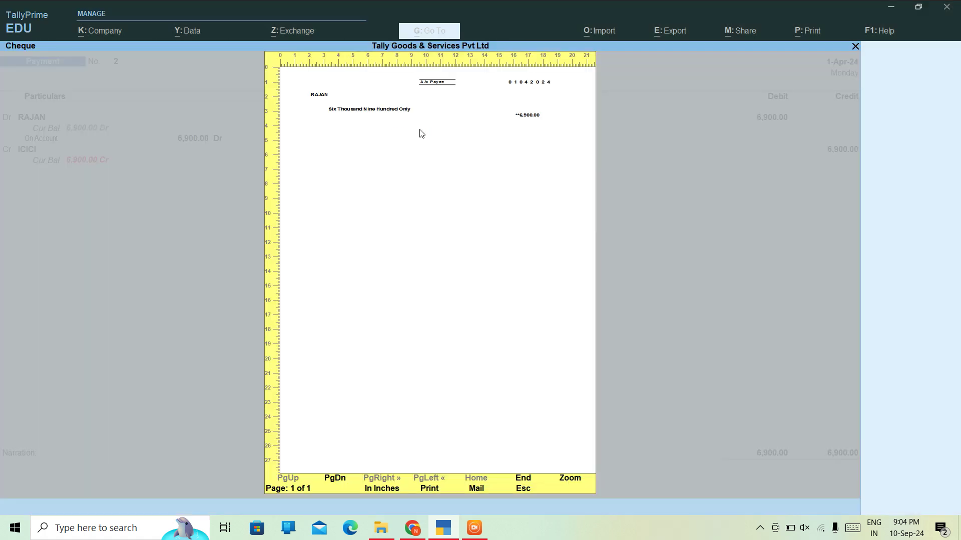
- Change the cheque alignment to Vertical - Centre in the print configuration
key(Escape)
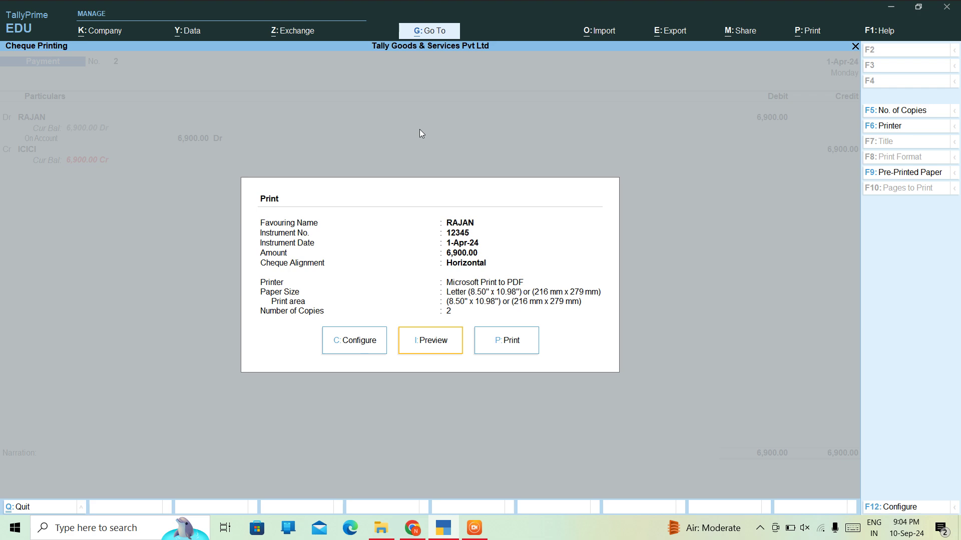
key(c)
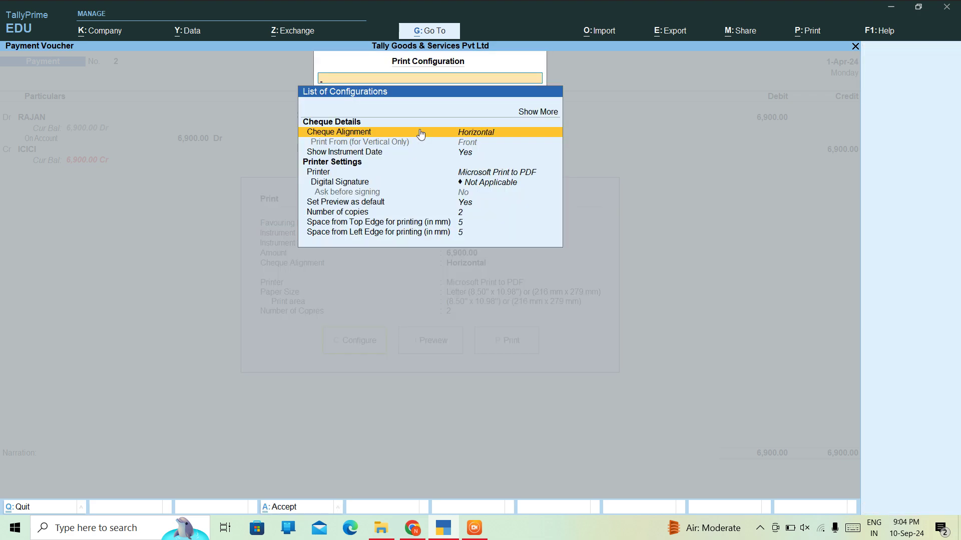
click(421, 133)
key(Down)
key(Down)
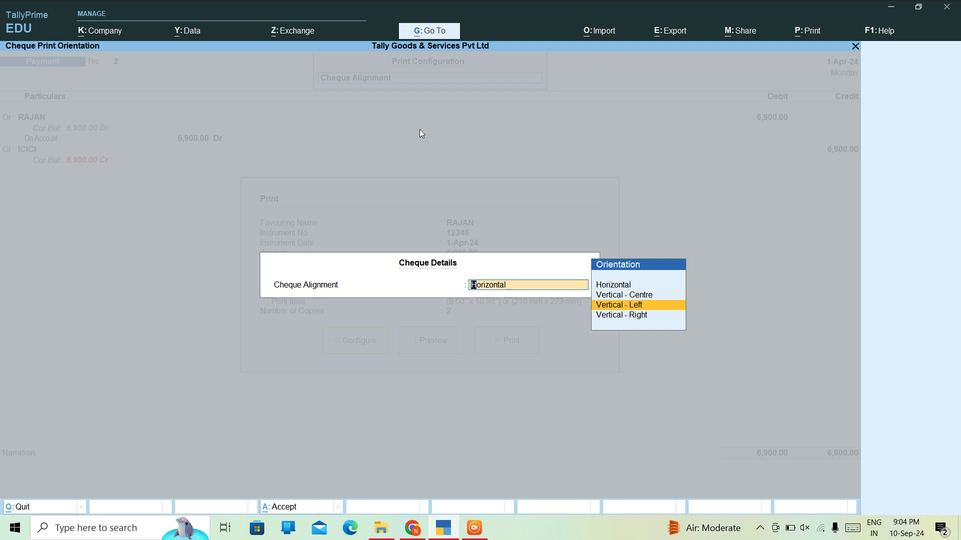
key(Up)
key(Return)
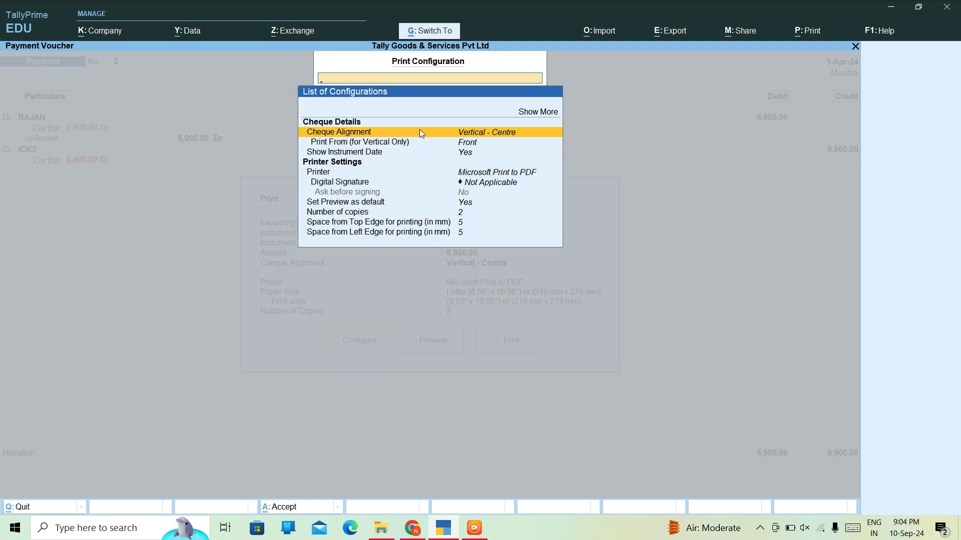
key(Escape)
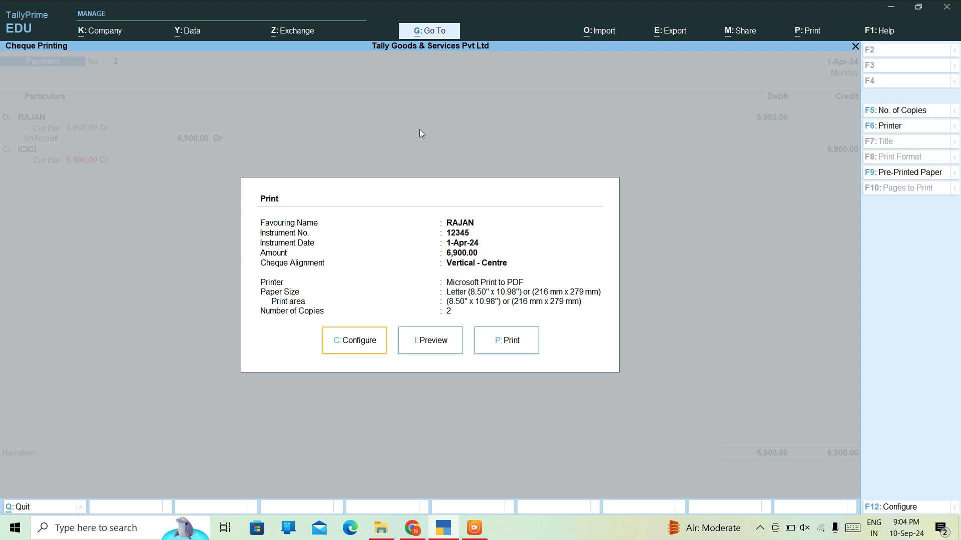
- Preview the vertically centred cheque, then close the preview
key(Right)
key(Return)
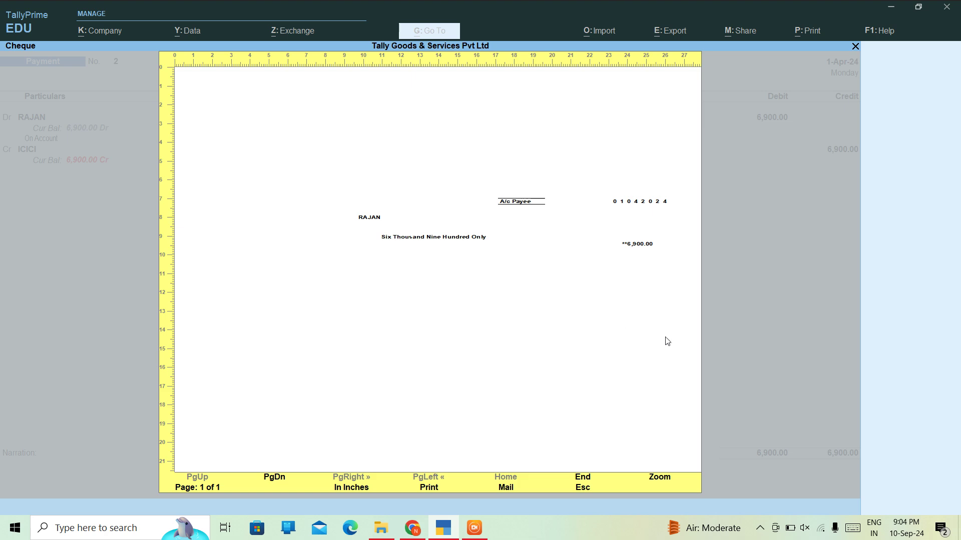
key(Escape)
- Switch the cheque alignment back to Horizontal and return to the Print dialog
key(c)
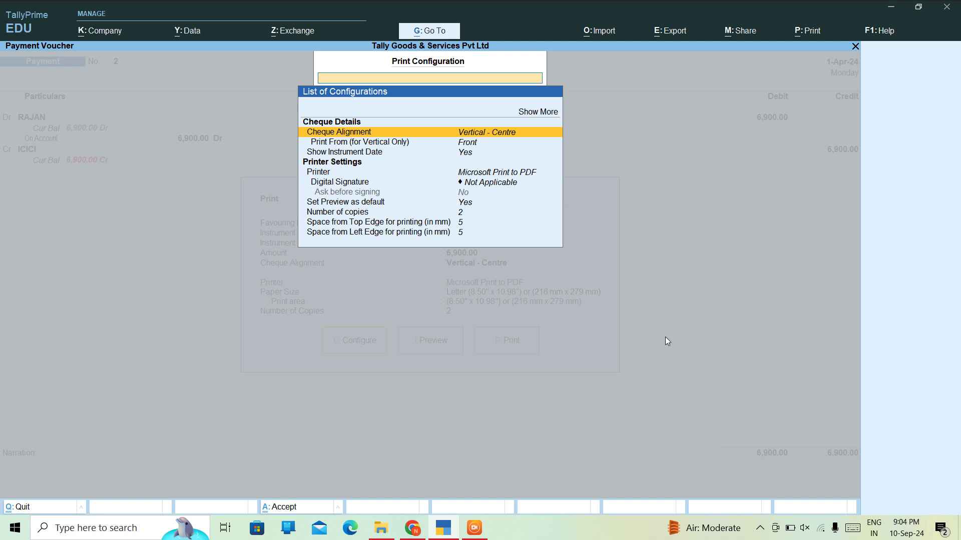
key(Down)
key(Up)
key(Return)
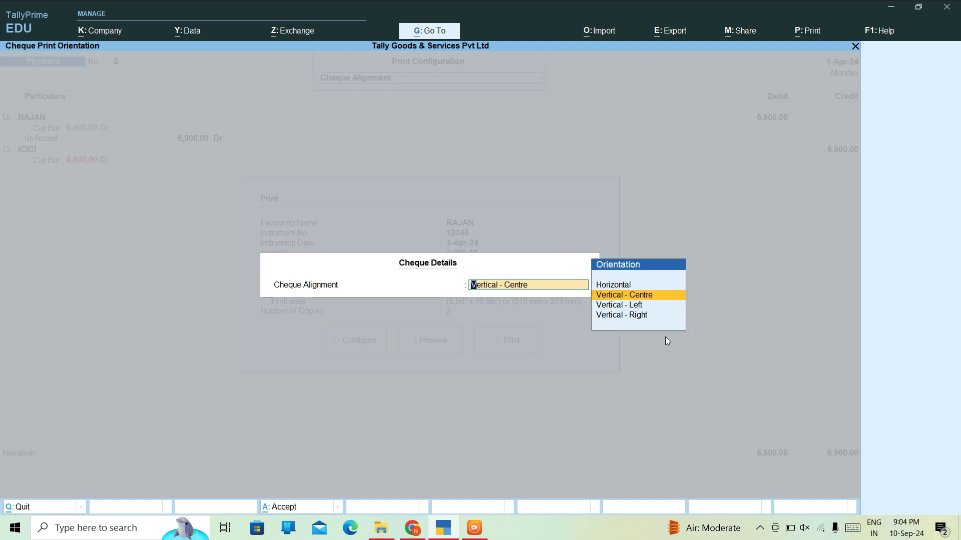
key(Down)
key(Up)
key(Up)
key(Return)
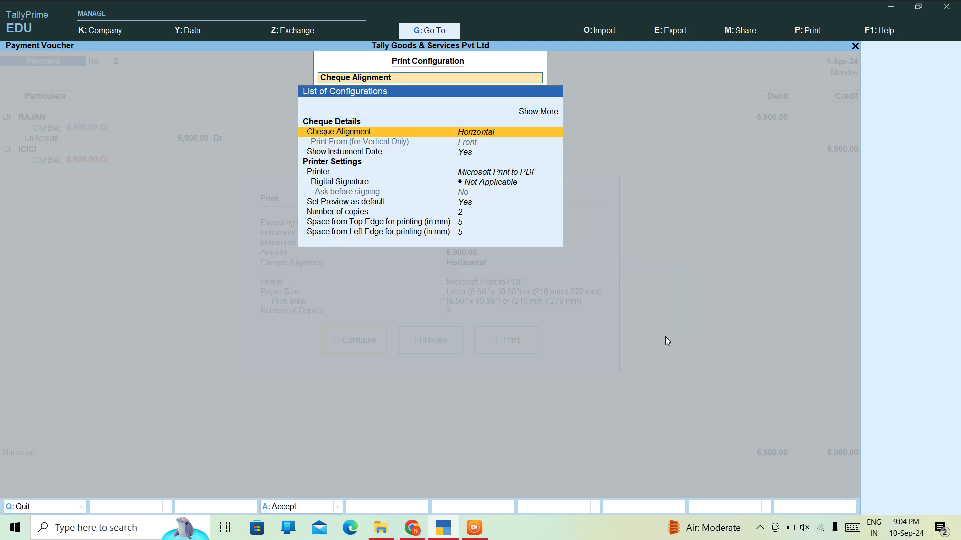
key(Down)
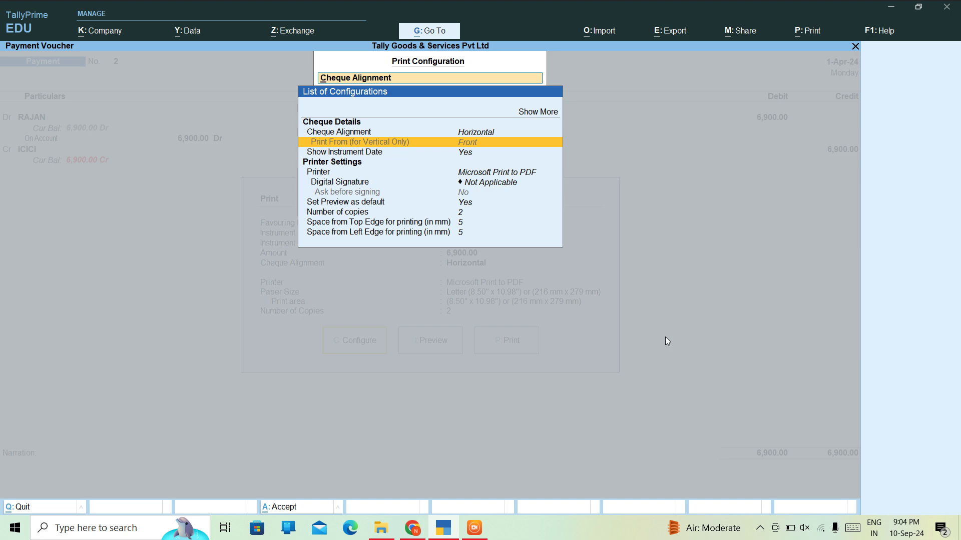
key(Down)
key(Down)
key(Down)
key(Down)
key(Down)
key(Down)
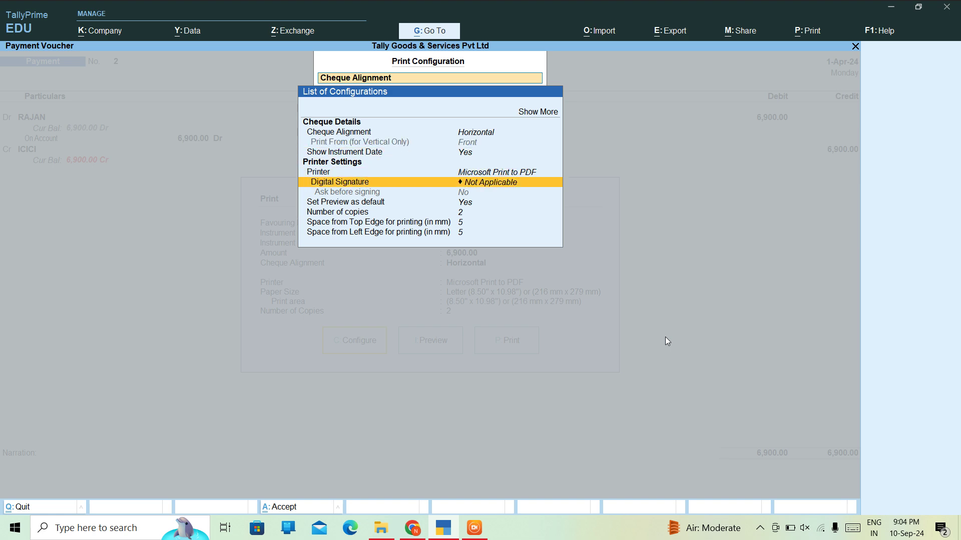
key(Down)
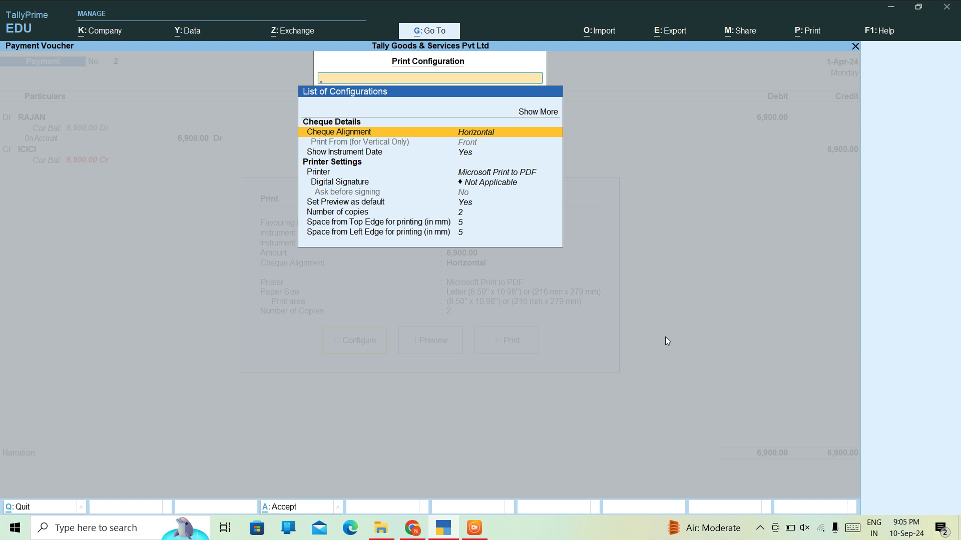
key(Escape)
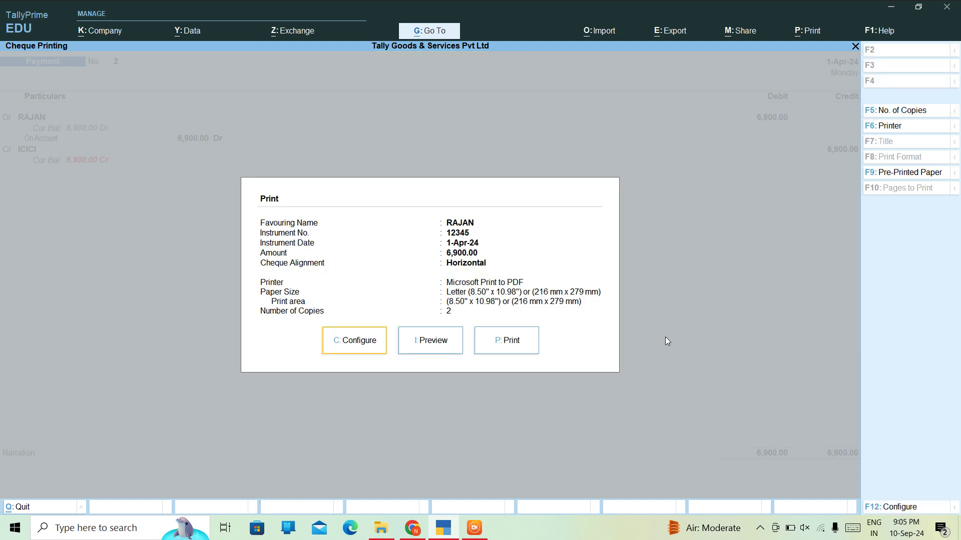
- Exit Cheque Printing to a blank Payment voucher No. 3
key(Escape)
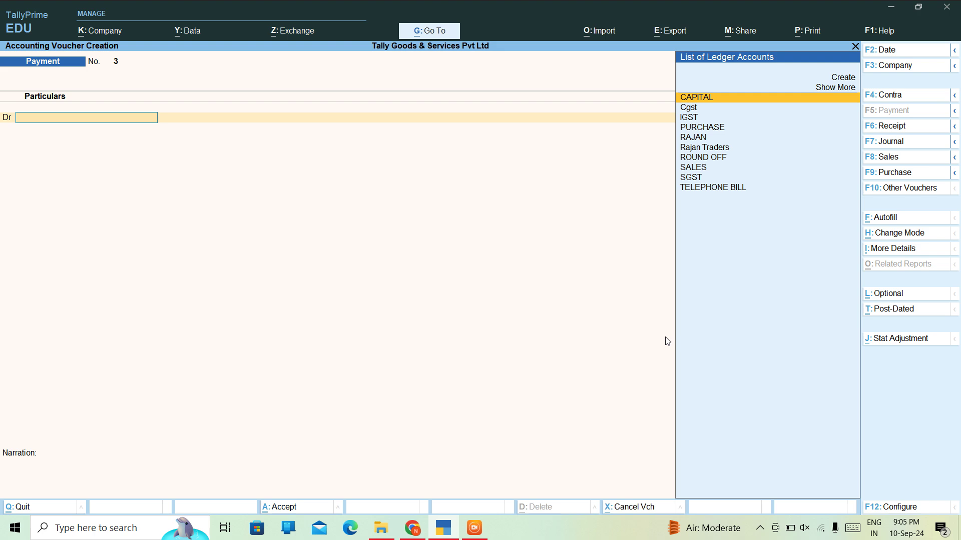